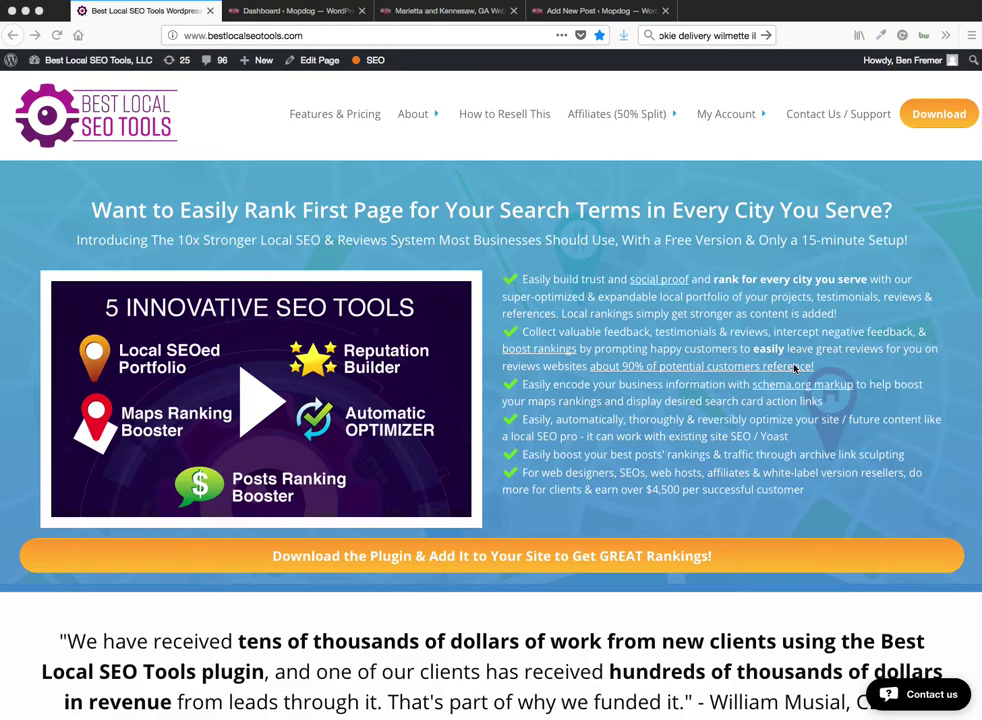
# Download the free Best Local SEO Tools plugin zip from the site's Download page.
pyautogui.click(918, 126)
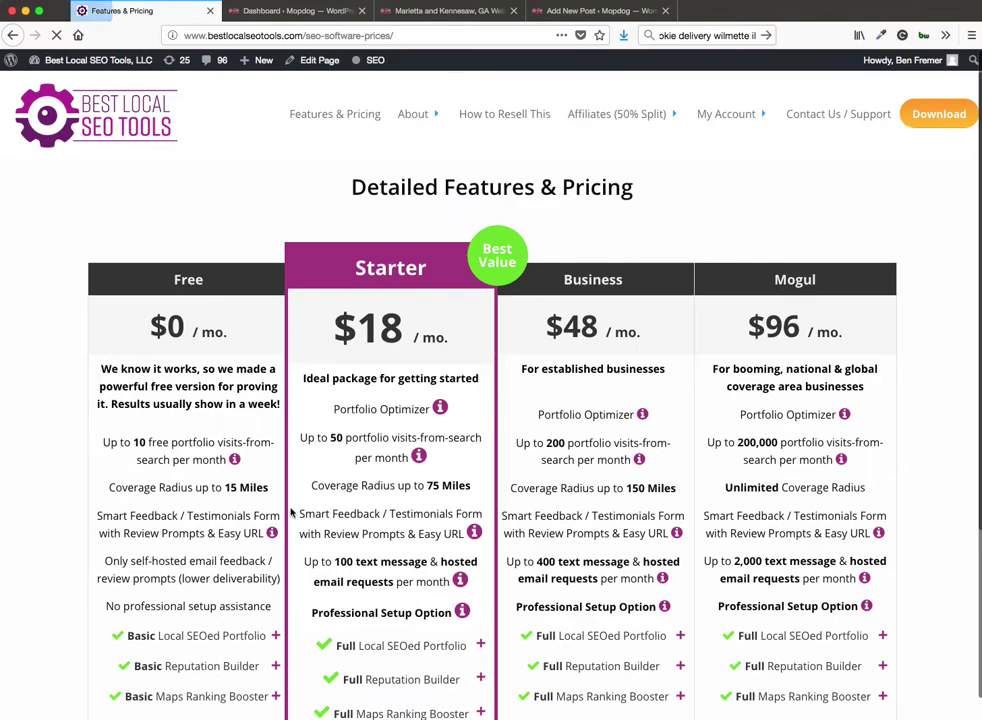
pyautogui.scroll(-5, 291, 512)
pyautogui.click(221, 516)
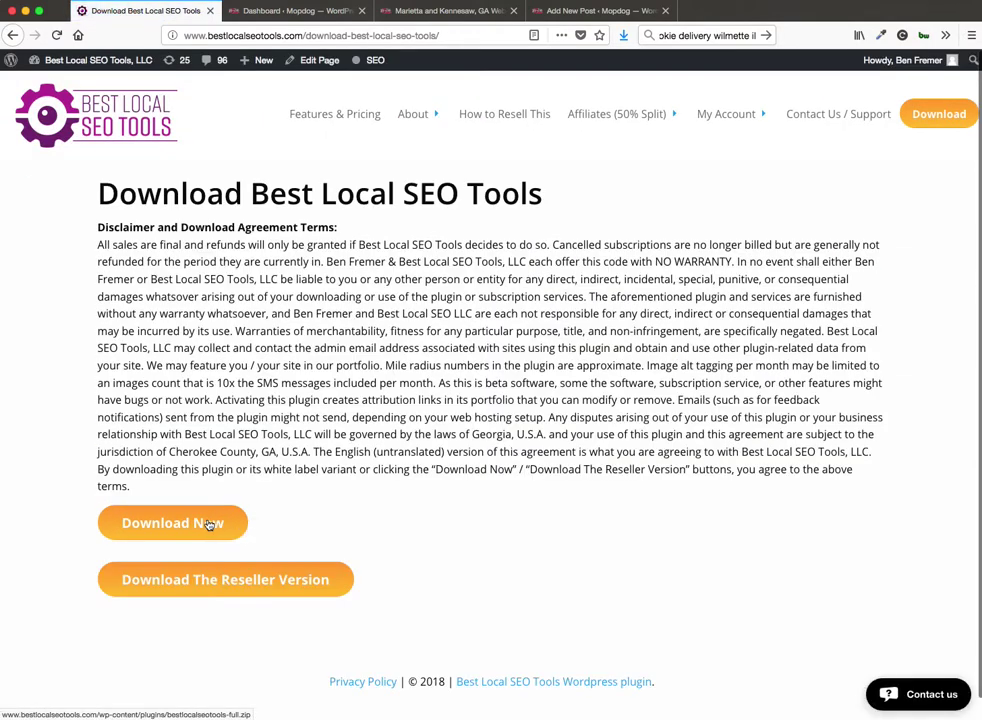
pyautogui.click(209, 524)
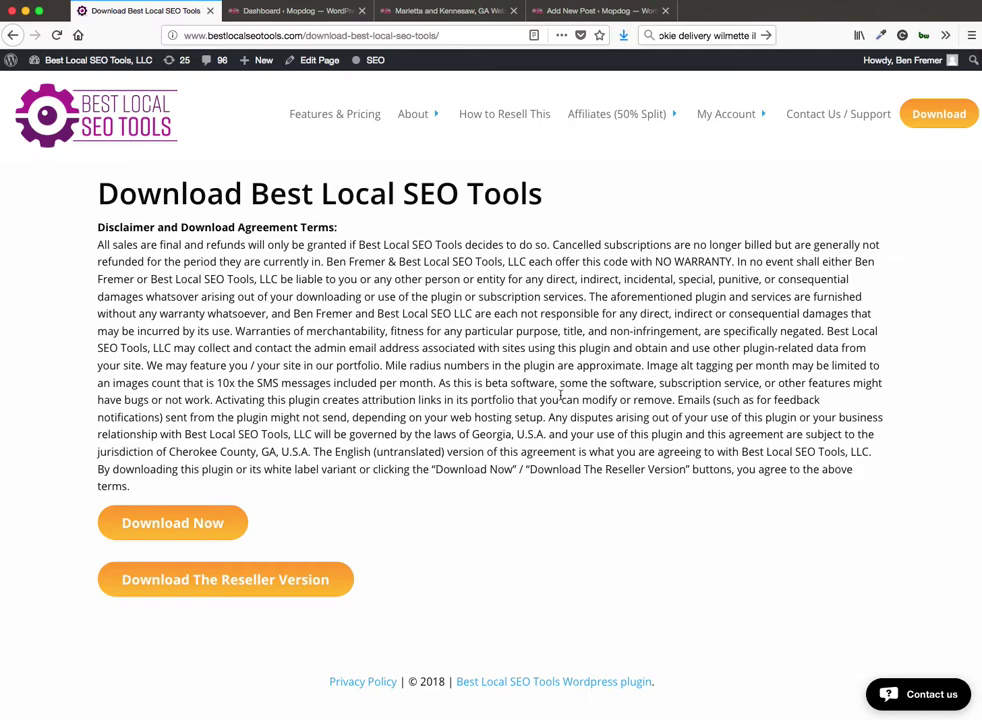
pyautogui.click(317, 12)
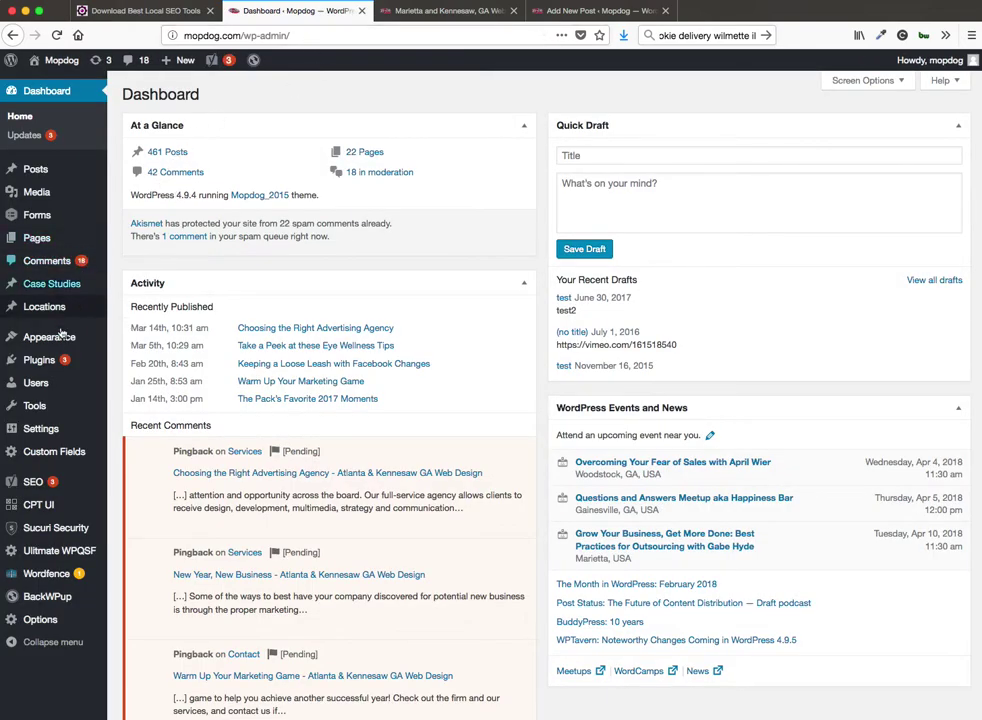
# Upload bestlocalseotools-full(6).zip via Plugins > Add New, install it and activate it.
pyautogui.moveTo(58, 366)
pyautogui.click(134, 381)
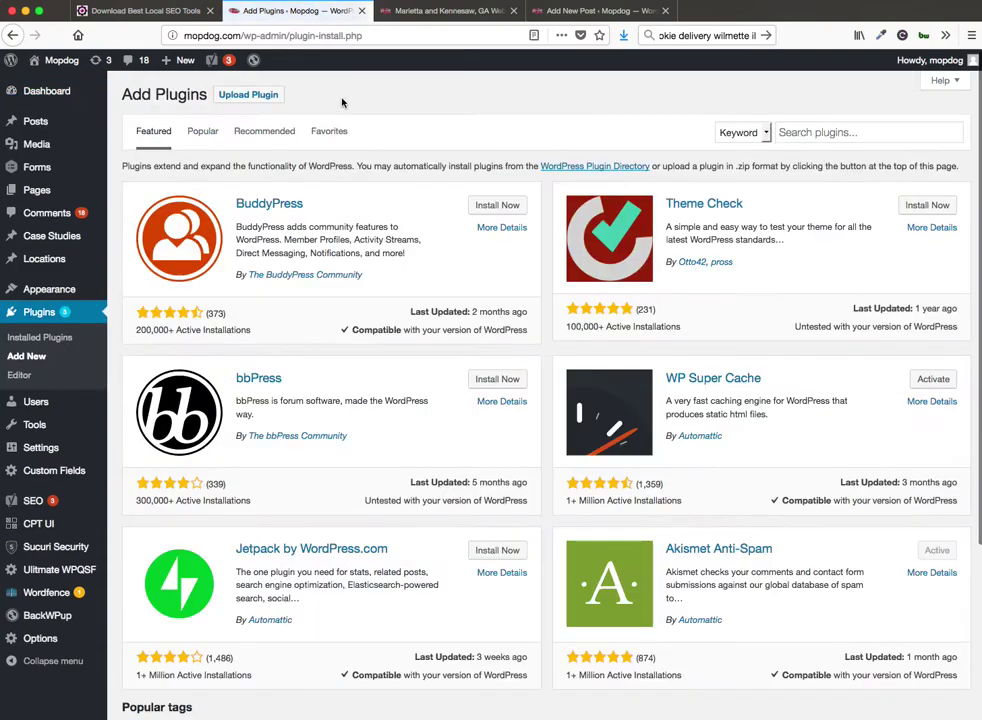
pyautogui.click(229, 99)
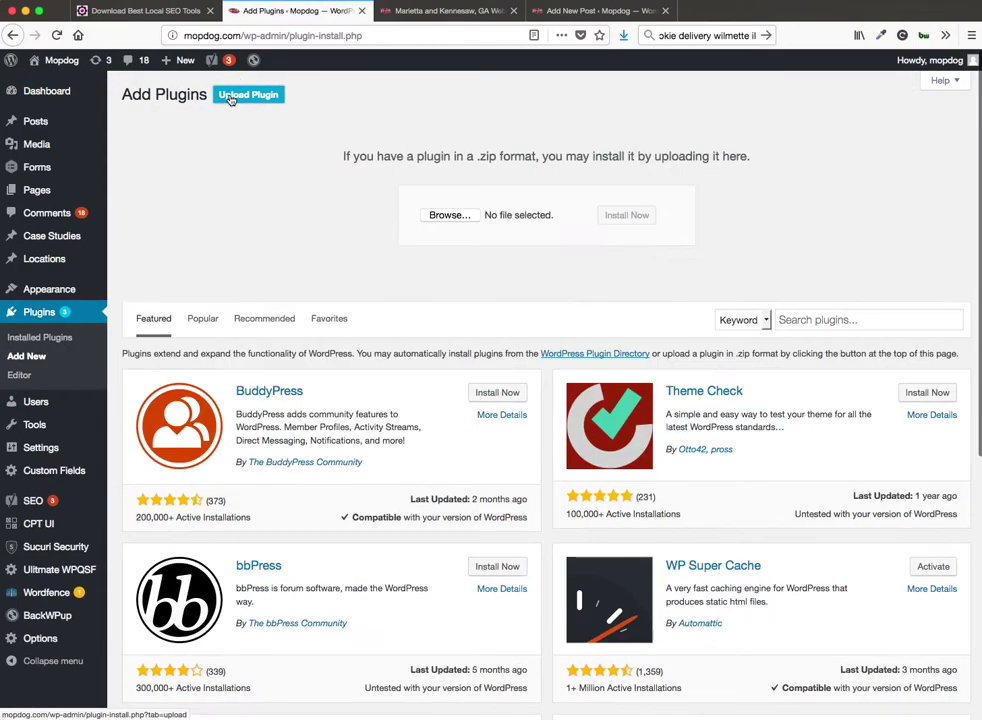
pyautogui.click(449, 215)
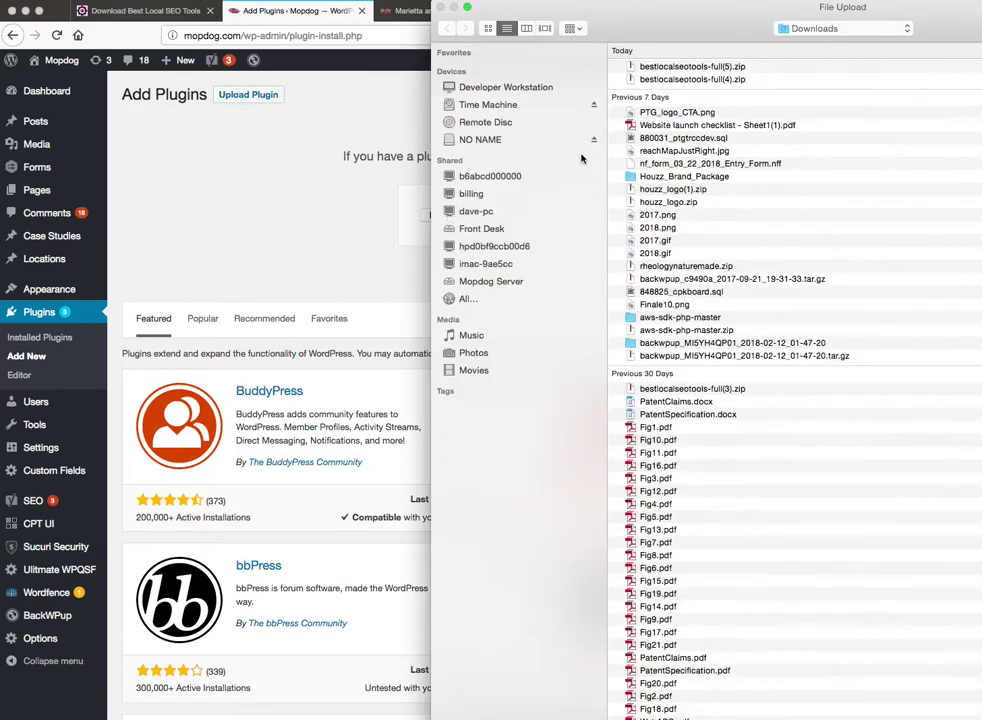
pyautogui.doubleClick(665, 68)
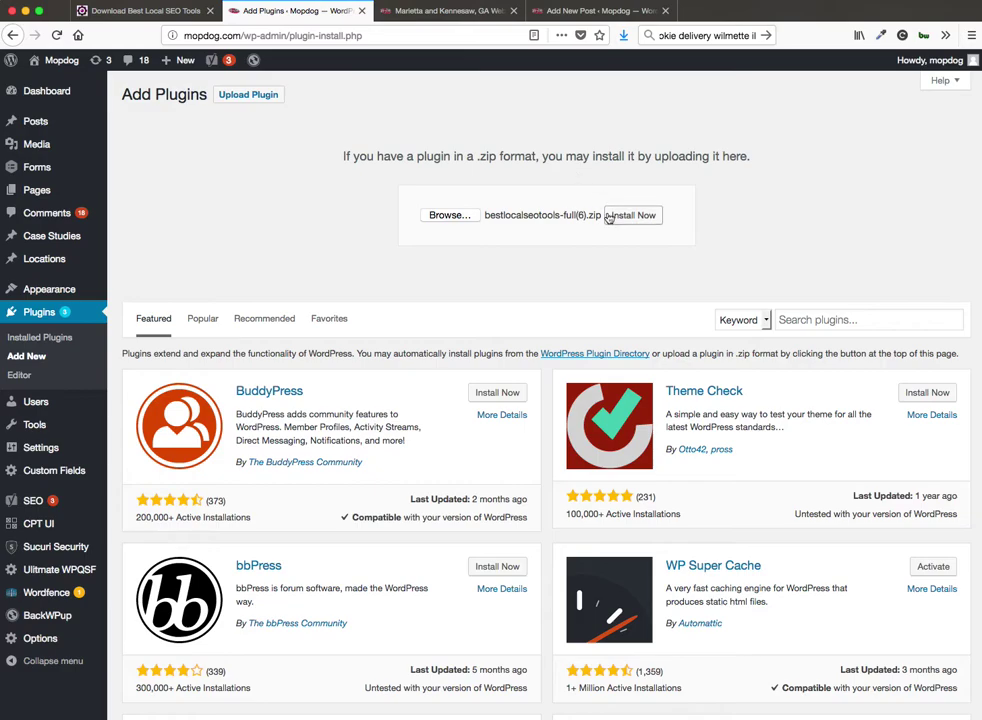
pyautogui.click(629, 219)
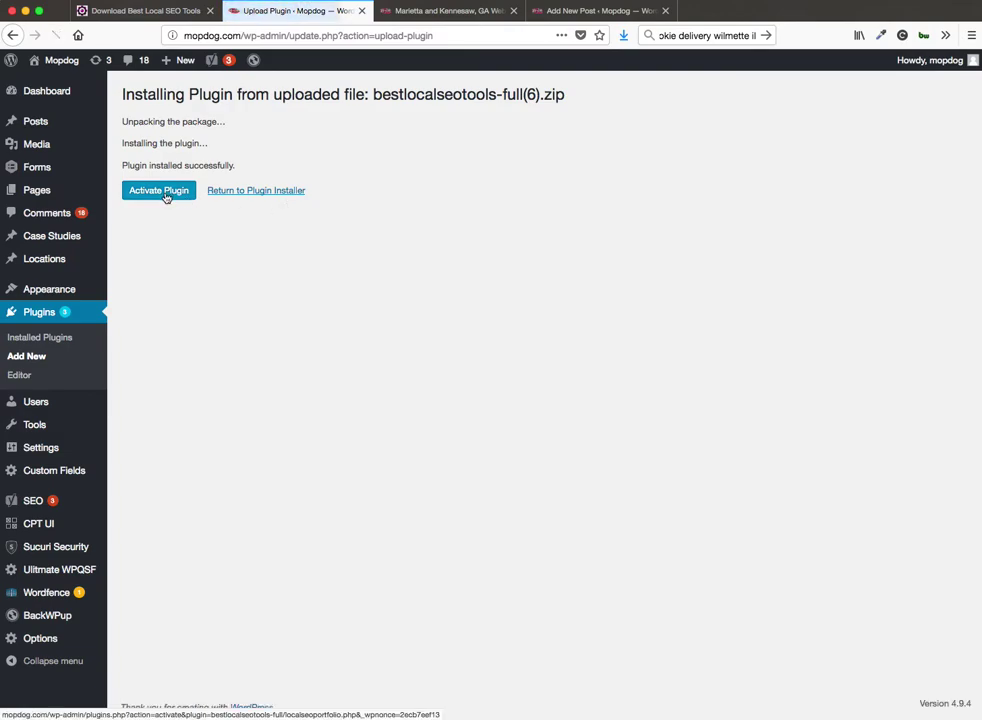
pyautogui.click(166, 196)
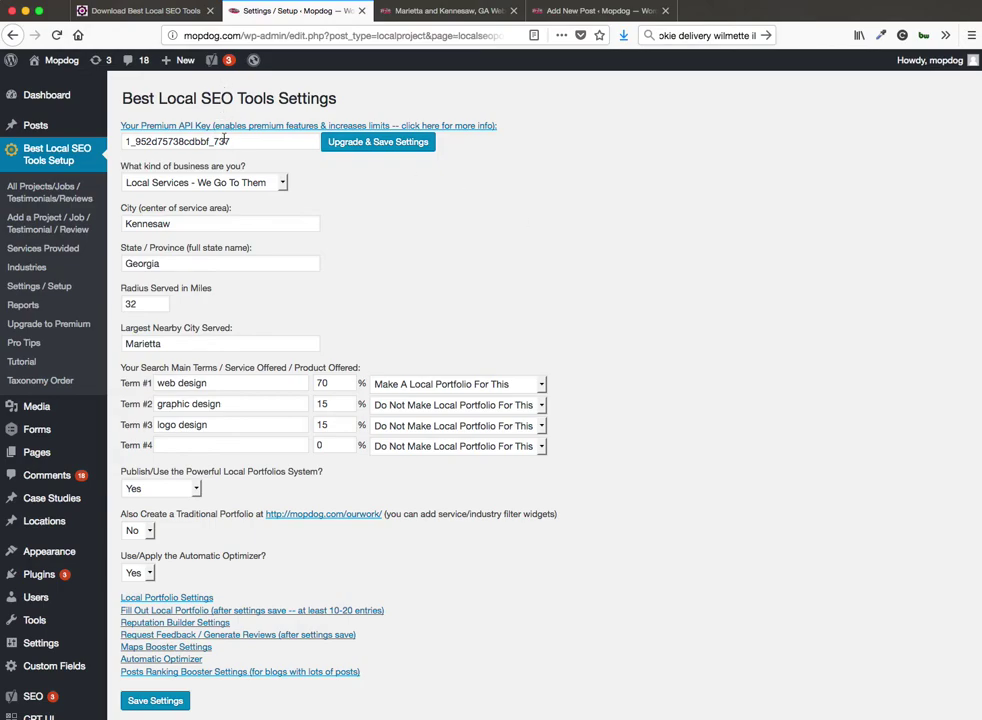
# Return to the Best Local SEO Tools website tab.
pyautogui.click(98, 11)
# Copy an active subscription's API key from My Account into the plugin's premium API key field.
pyautogui.click(703, 113)
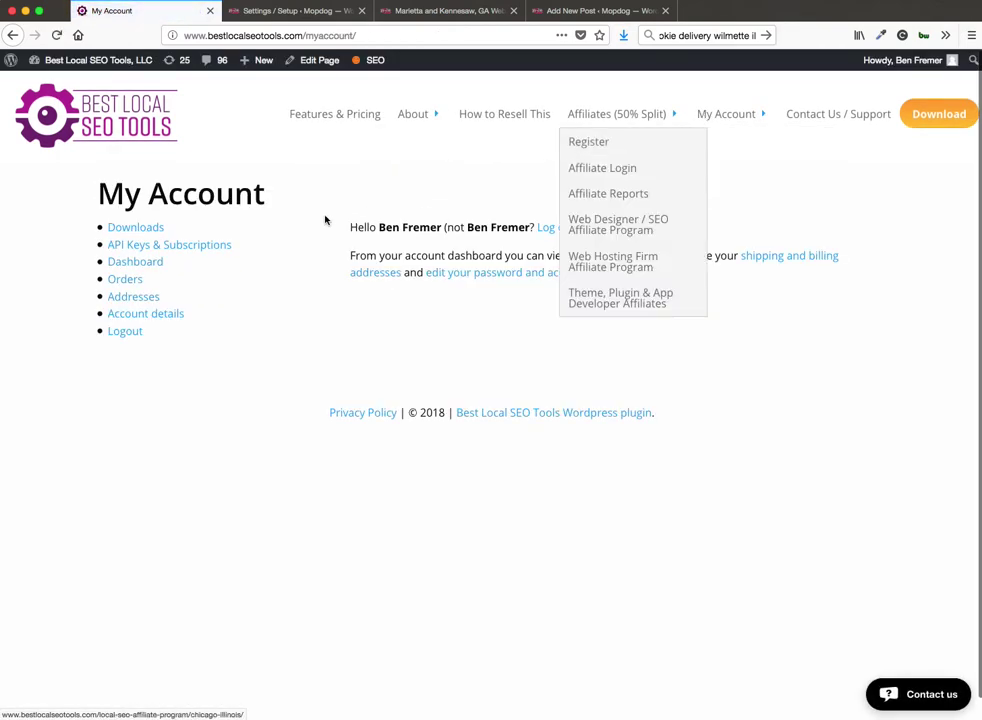
pyautogui.click(166, 250)
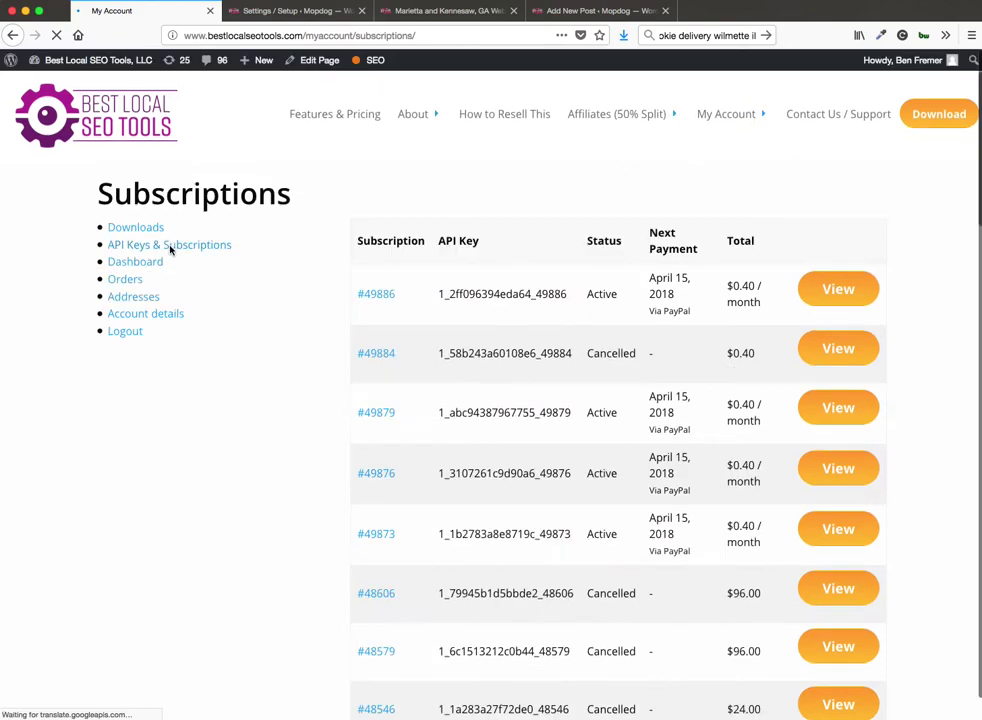
pyautogui.doubleClick(512, 293)
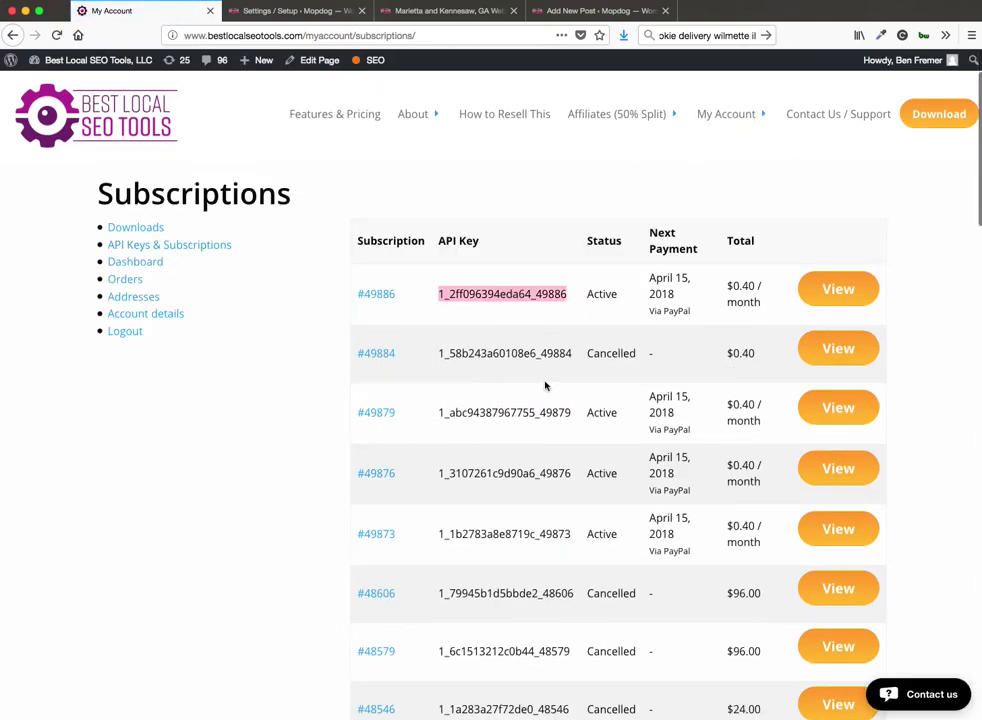
pyautogui.click(283, 20)
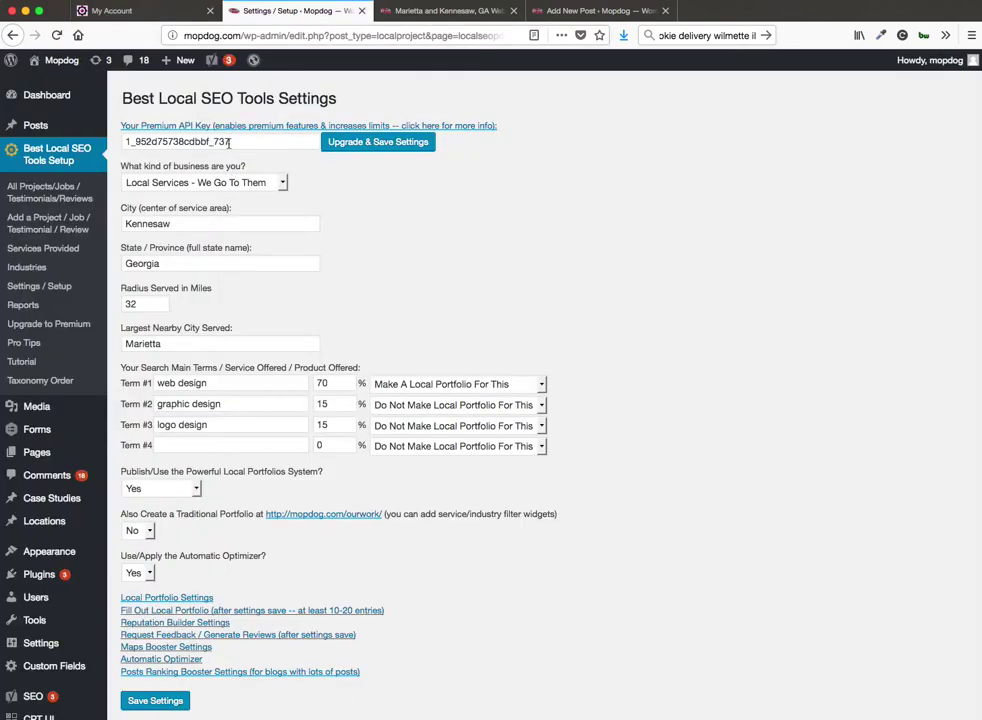
pyautogui.click(229, 142)
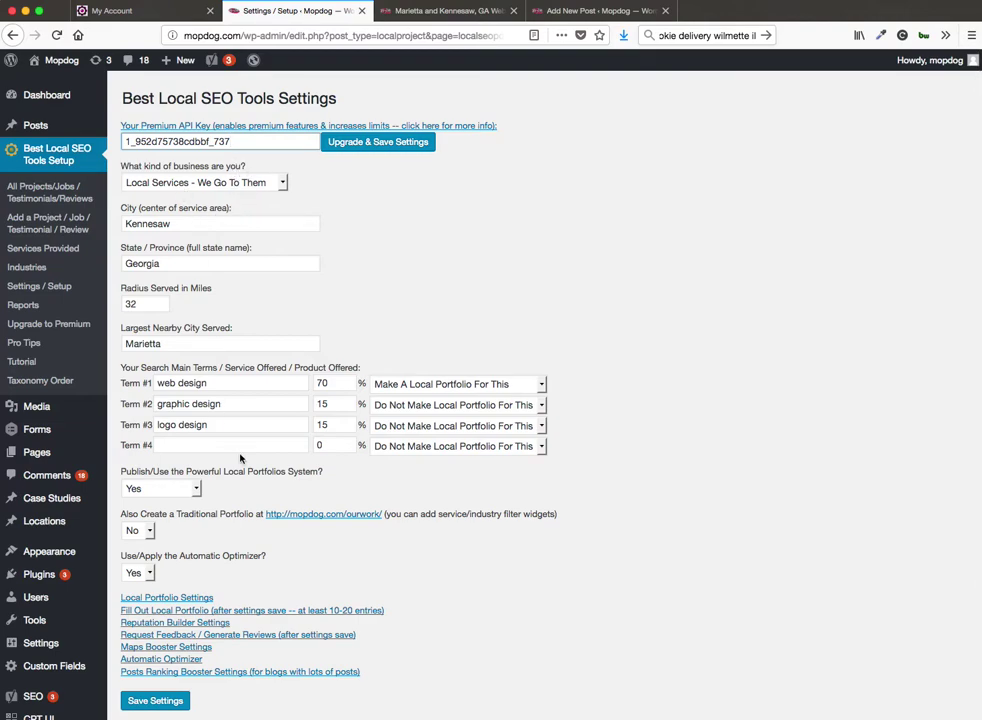
# Keep business type 'Local Services - We Go To Them' and a web design portfolio for Term #1.
pyautogui.click(208, 183)
pyautogui.click(208, 186)
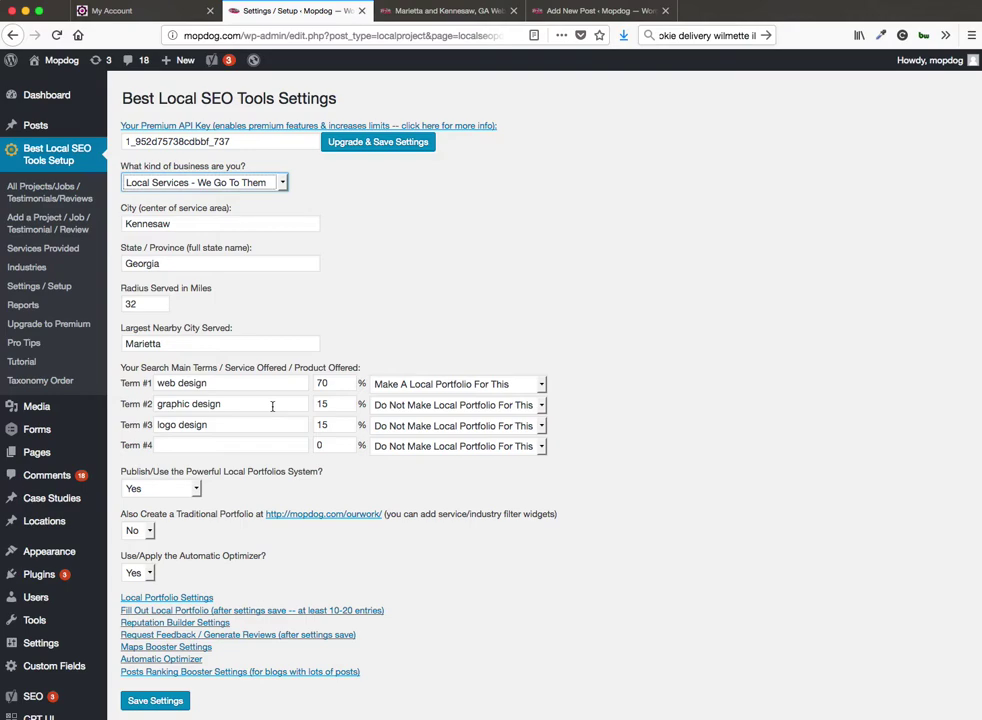
pyautogui.click(410, 385)
pyautogui.click(432, 384)
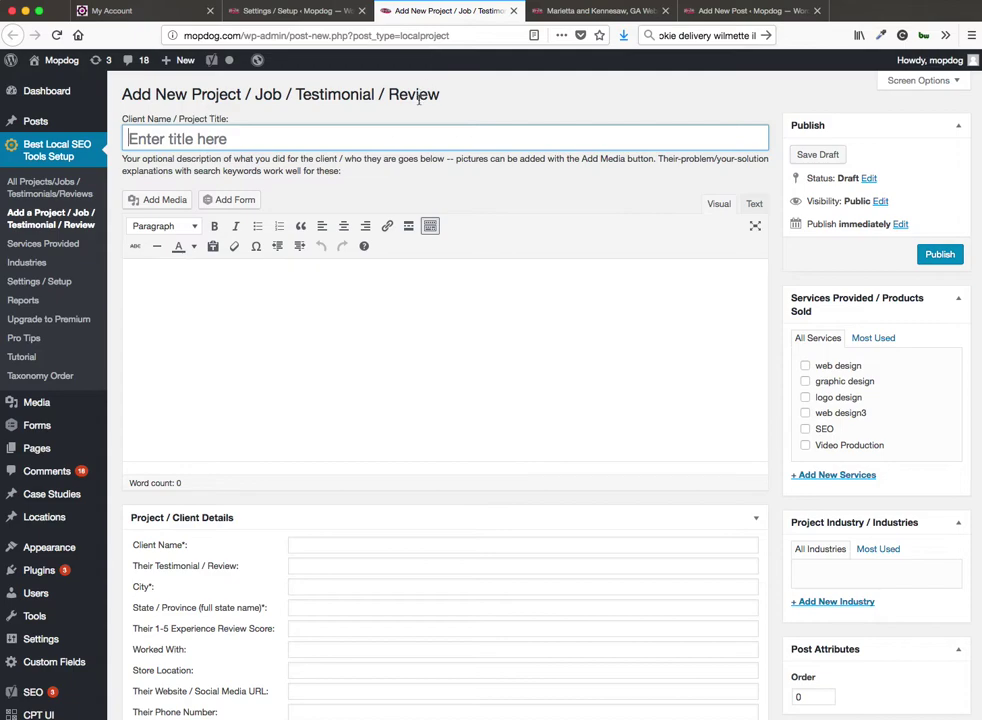
pyautogui.click(399, 162)
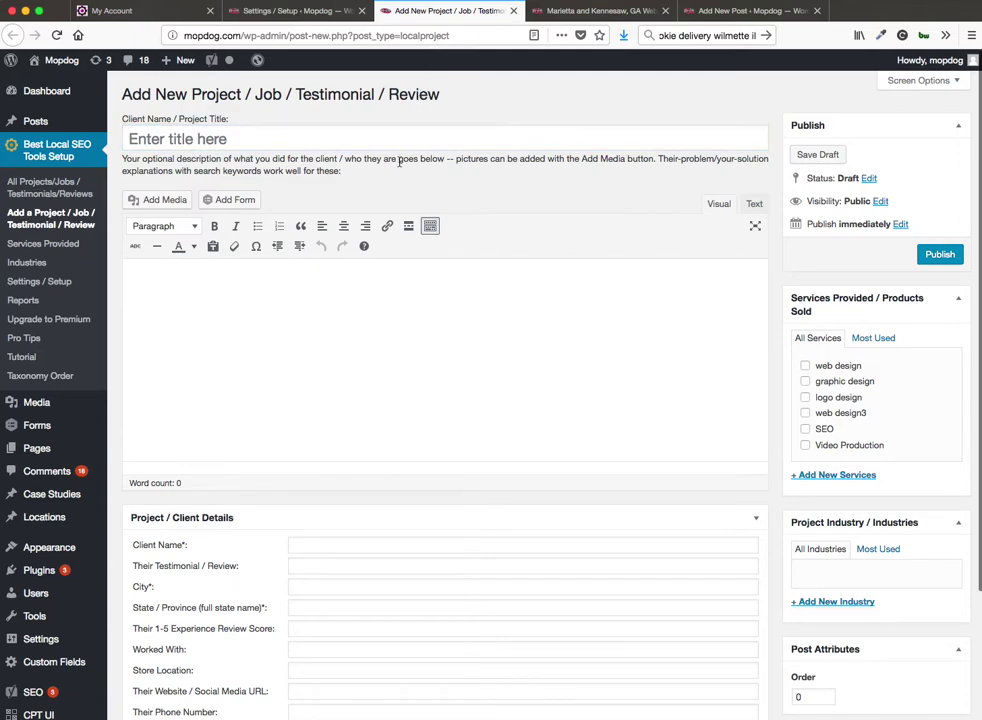
# Title the entry 'Local Web Design Project' and begin its description 'This was a great proje'.
pyautogui.click(256, 143)
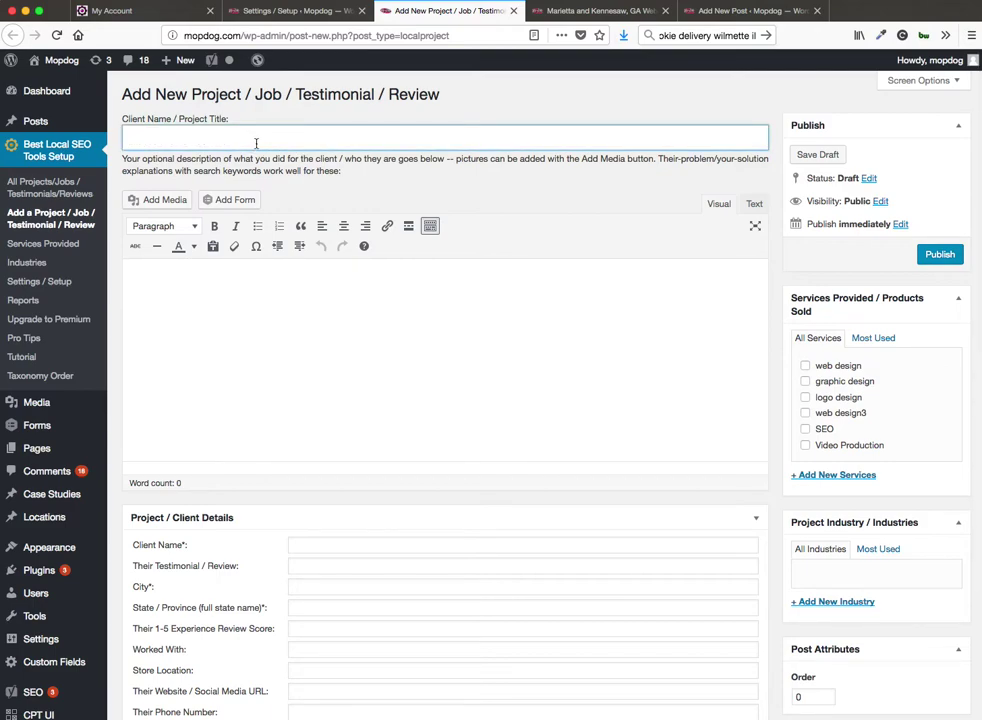
pyautogui.write('Local Web D')
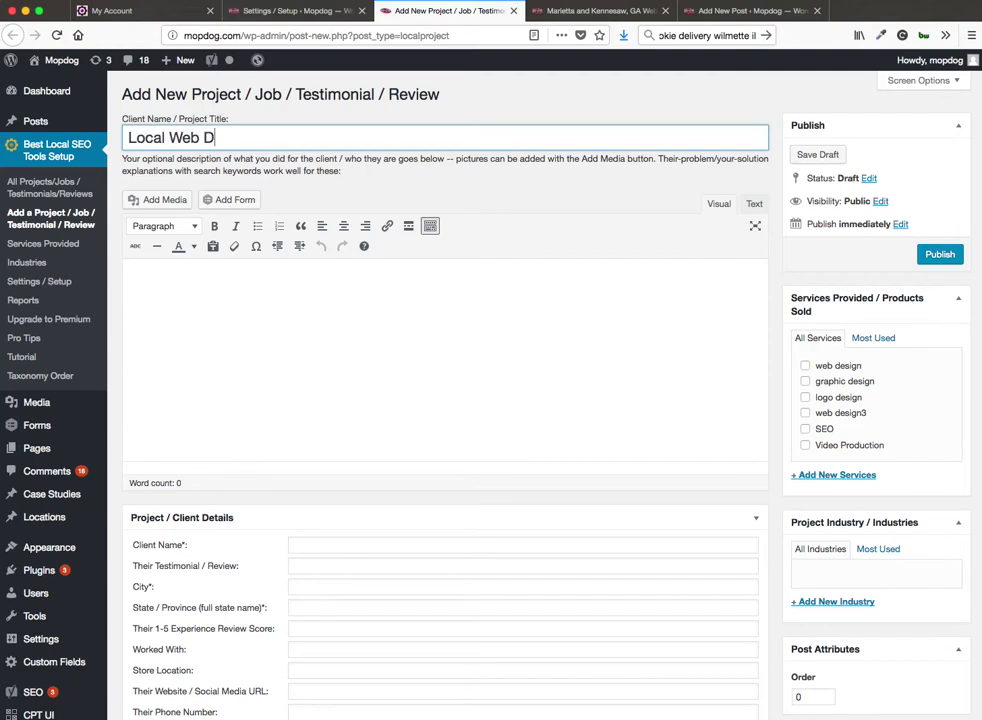
pyautogui.write('esign Project')
pyautogui.press('Tab')
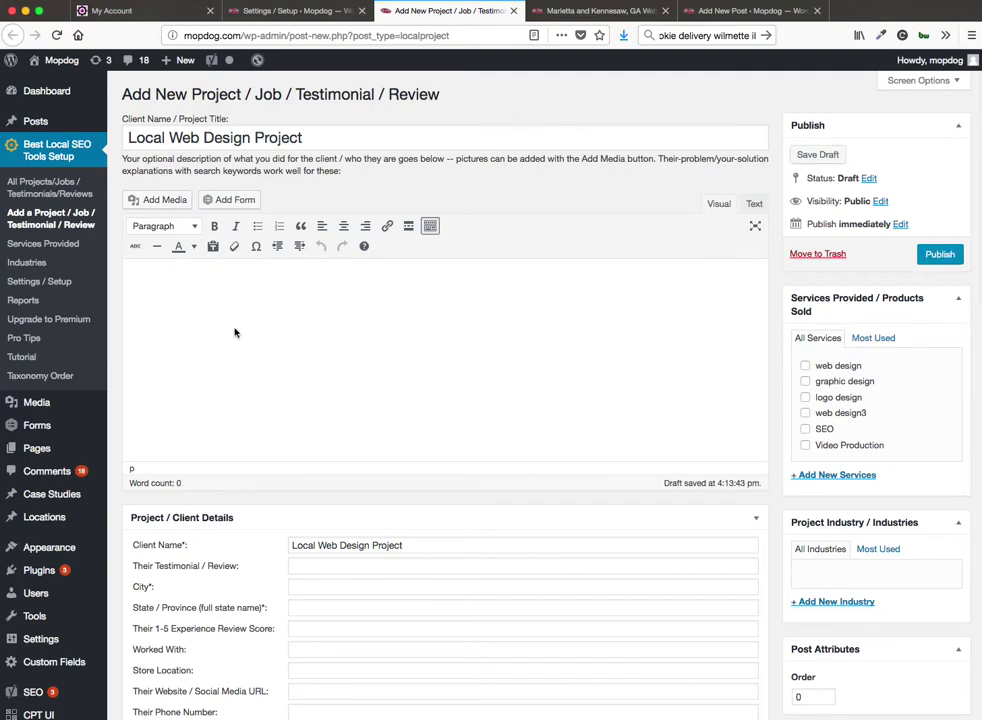
pyautogui.write('te')
pyautogui.write('This was a')
pyautogui.write(' great project')
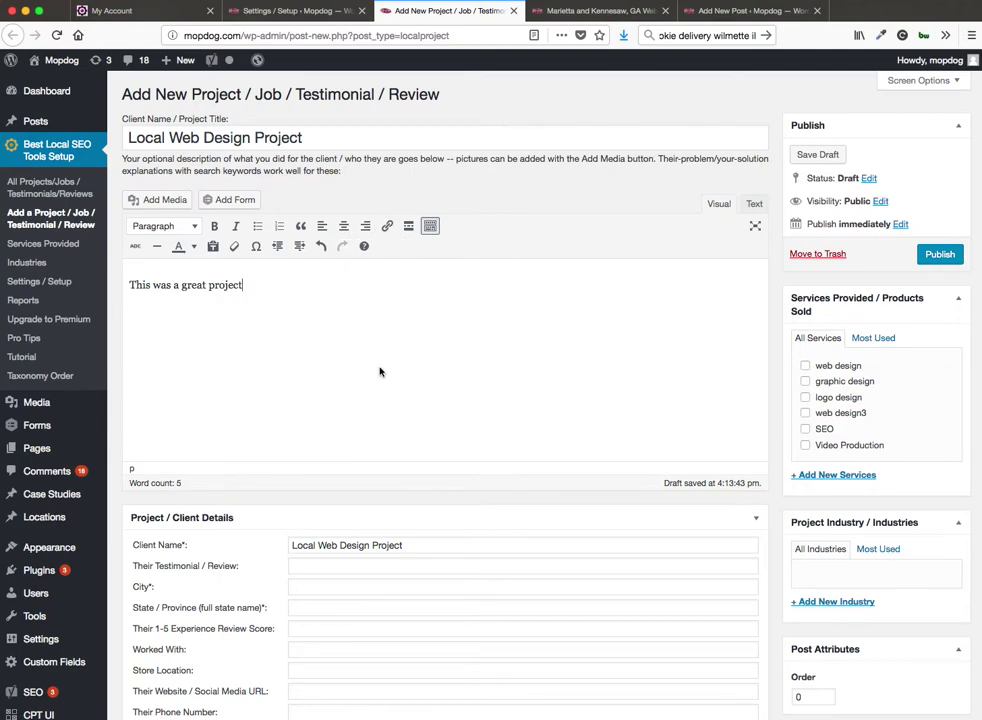
# Set city Marietta, state Georgia, a saved testimonial and the web design service, then publish.
pyautogui.click(330, 581)
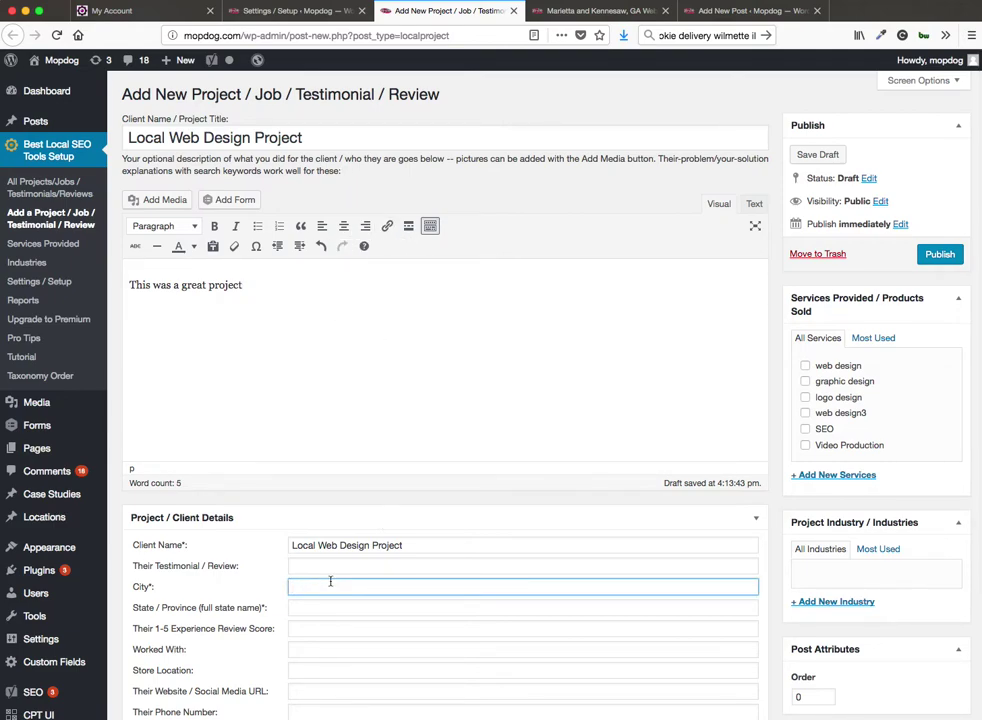
pyautogui.write('Marie')
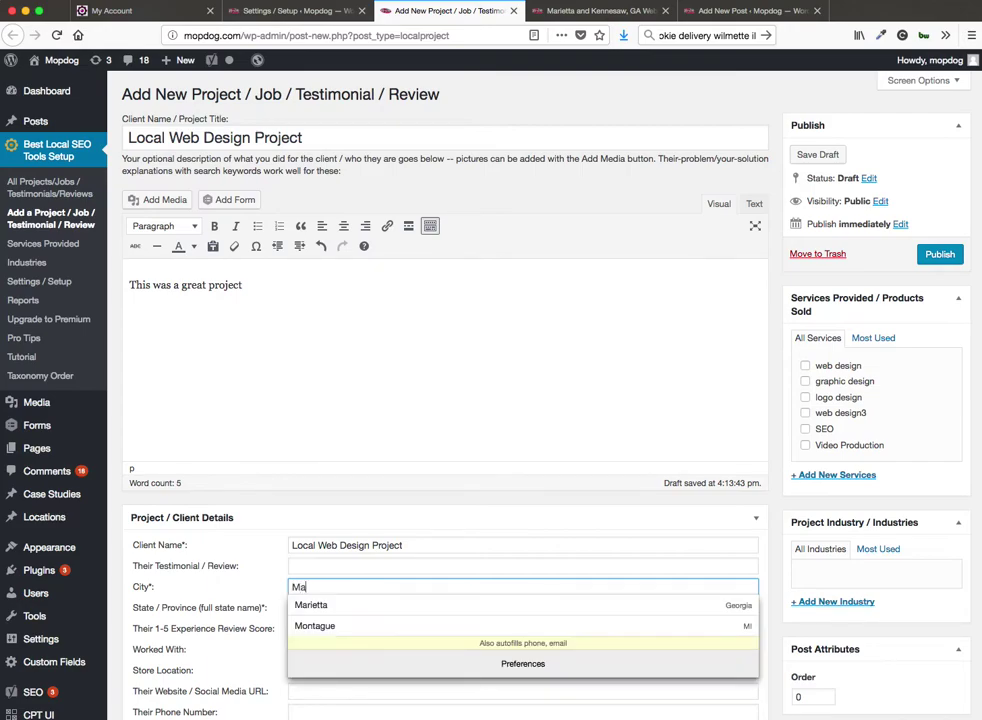
pyautogui.press('Tab')
pyautogui.write('Geor')
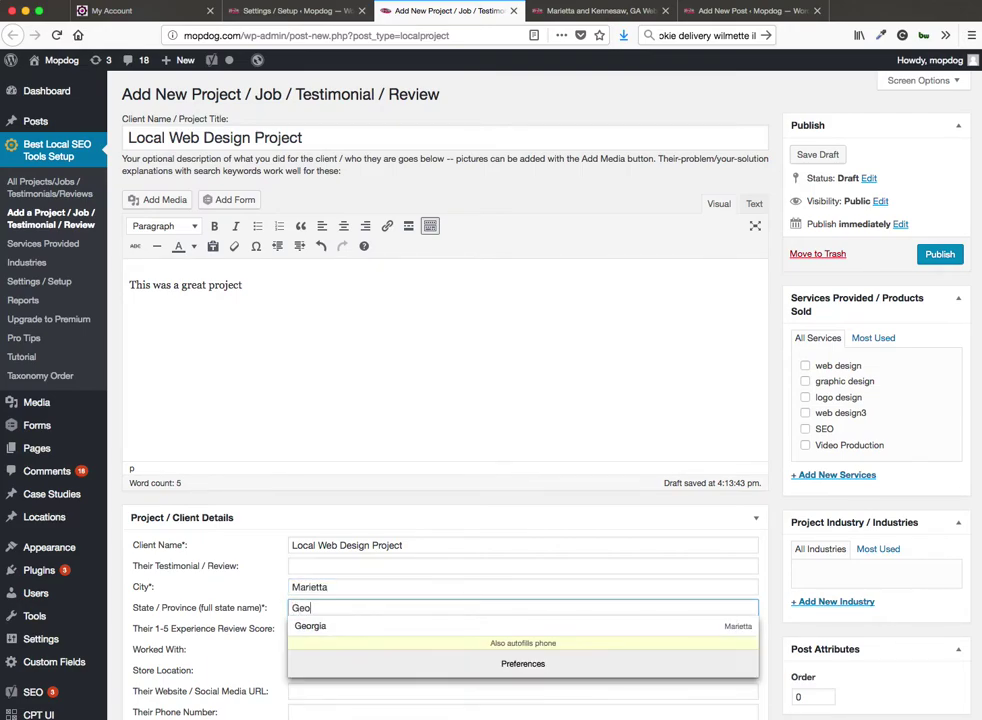
pyautogui.click(307, 566)
pyautogui.click(307, 568)
pyautogui.click(310, 568)
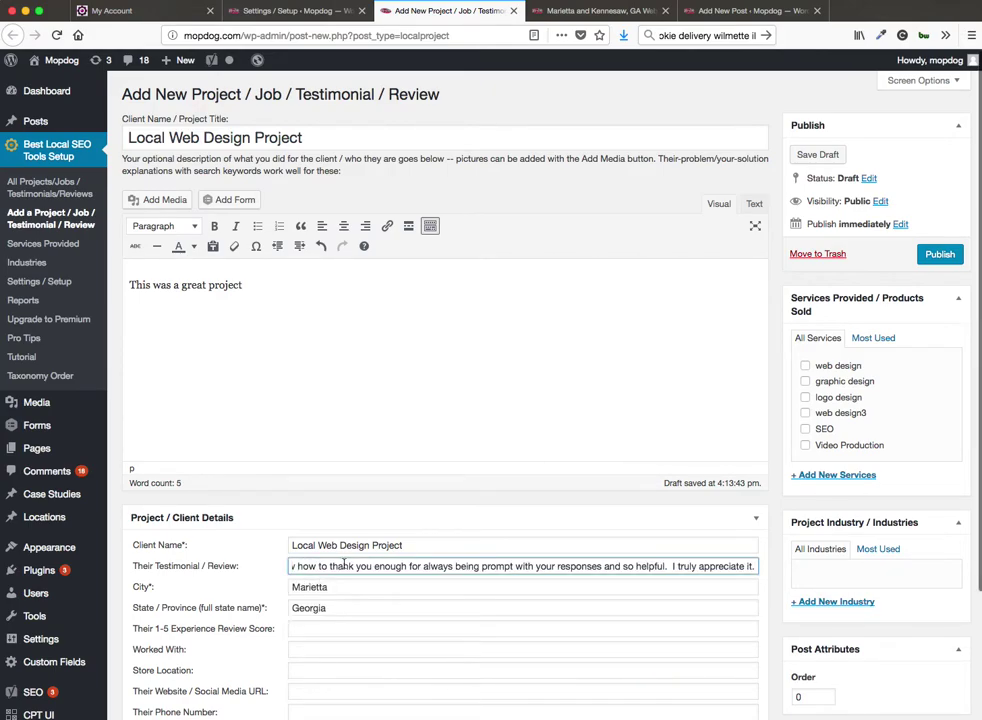
pyautogui.click(805, 365)
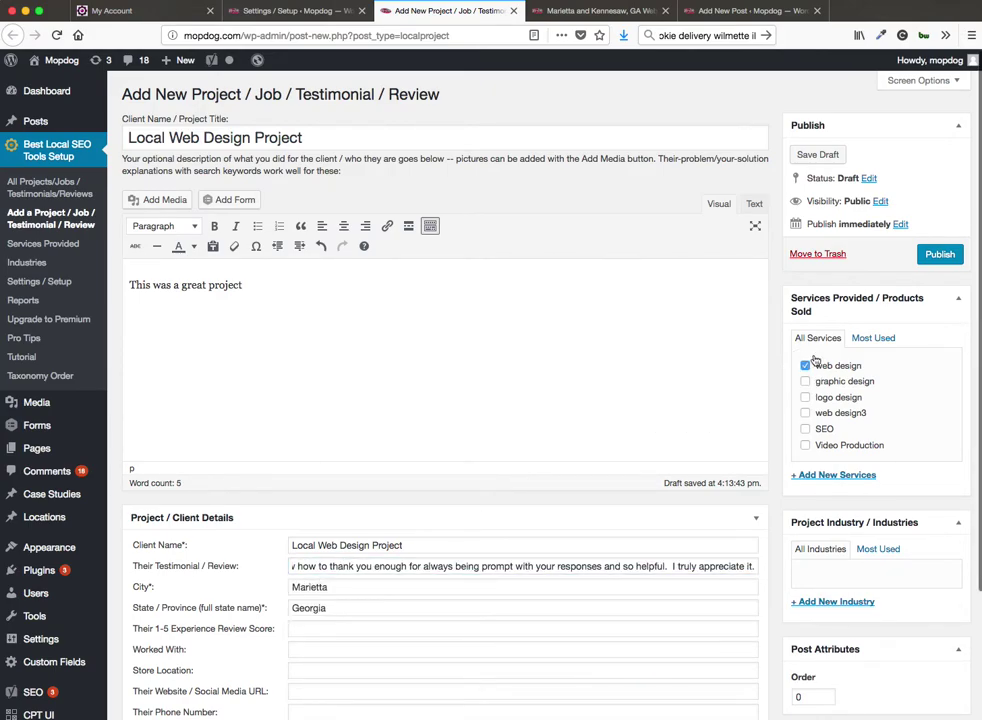
pyautogui.click(939, 254)
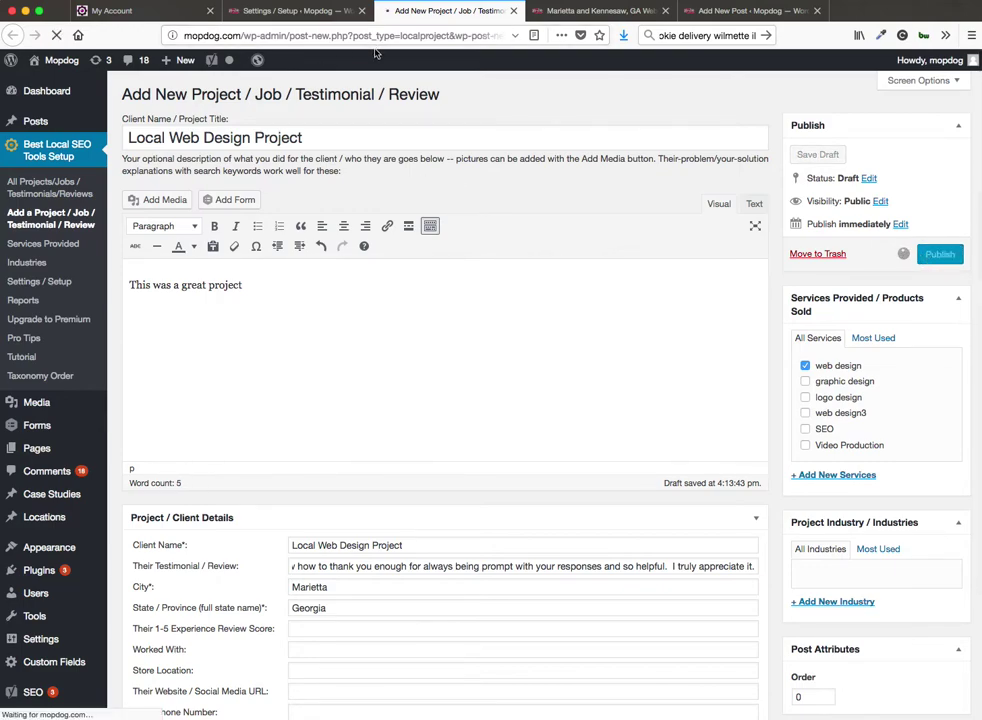
pyautogui.click(565, 12)
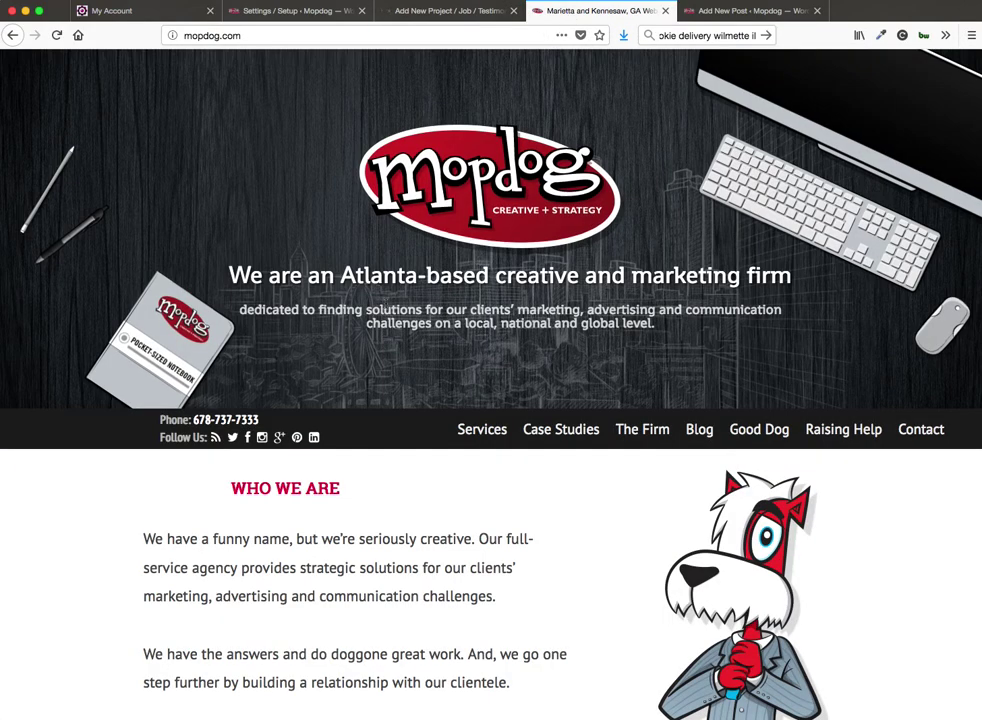
# Browse the Acworth, GA Web Design portfolio page, then close the Add New Project tab.
pyautogui.scroll(-10, 347, 487)
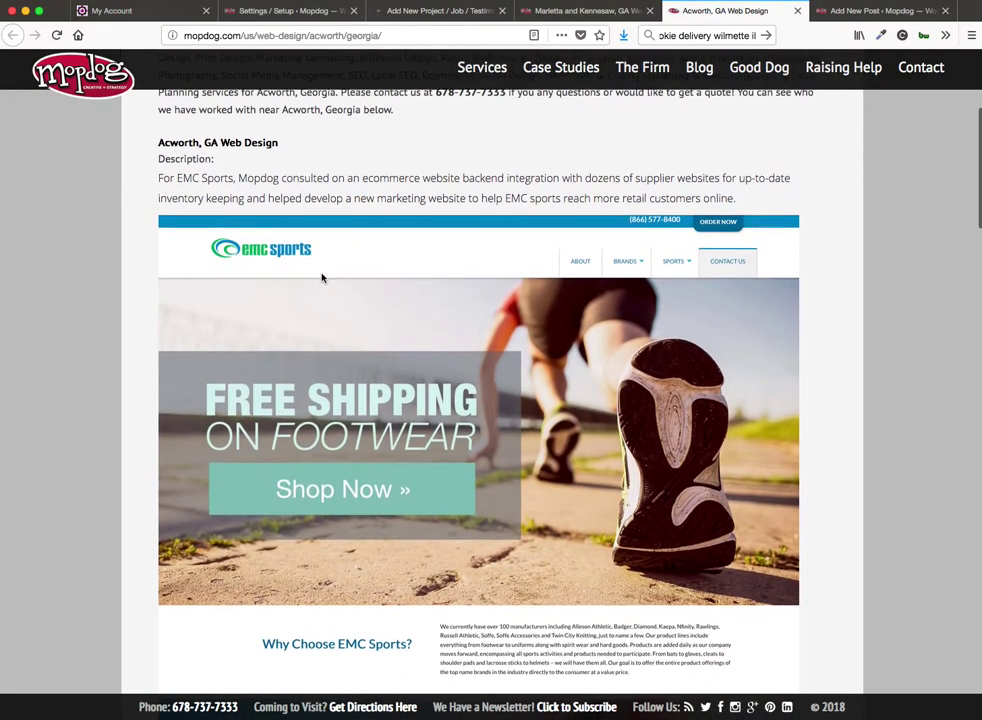
pyautogui.scroll(-5, 323, 265)
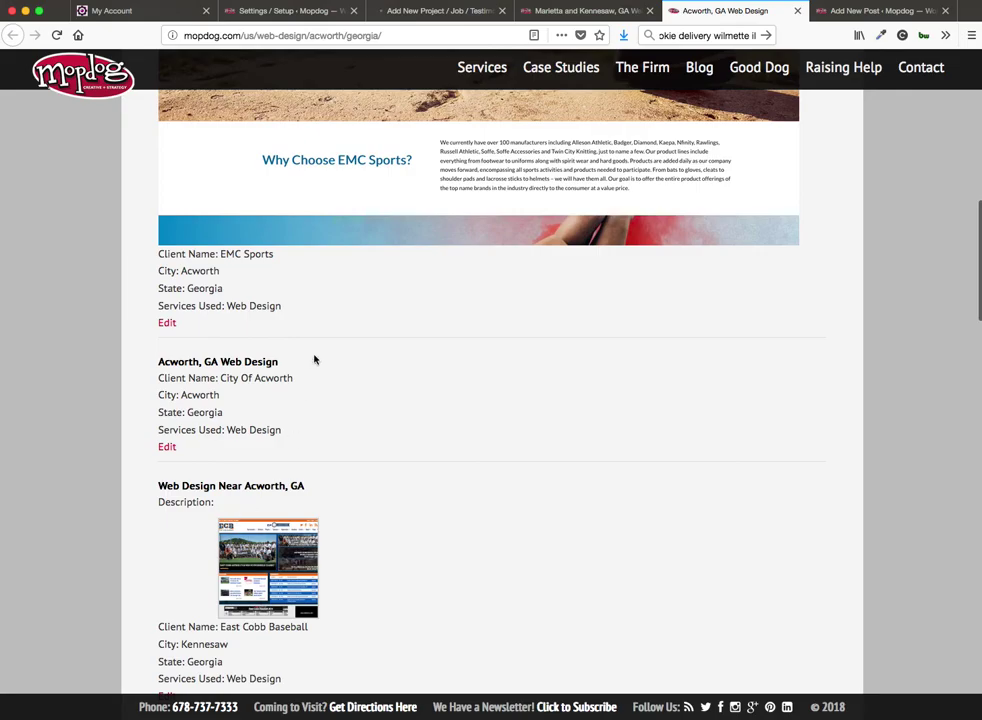
pyautogui.scroll(-7, 313, 357)
pyautogui.scroll(8, 319, 359)
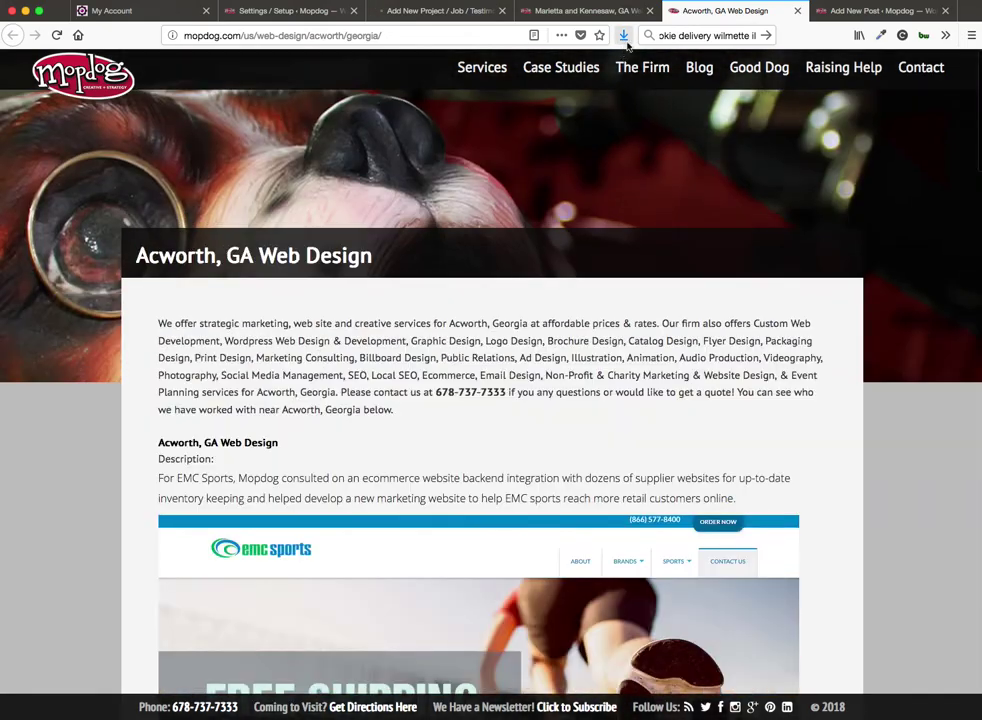
pyautogui.hotkey('ctrl', 'shift', 'Tab')
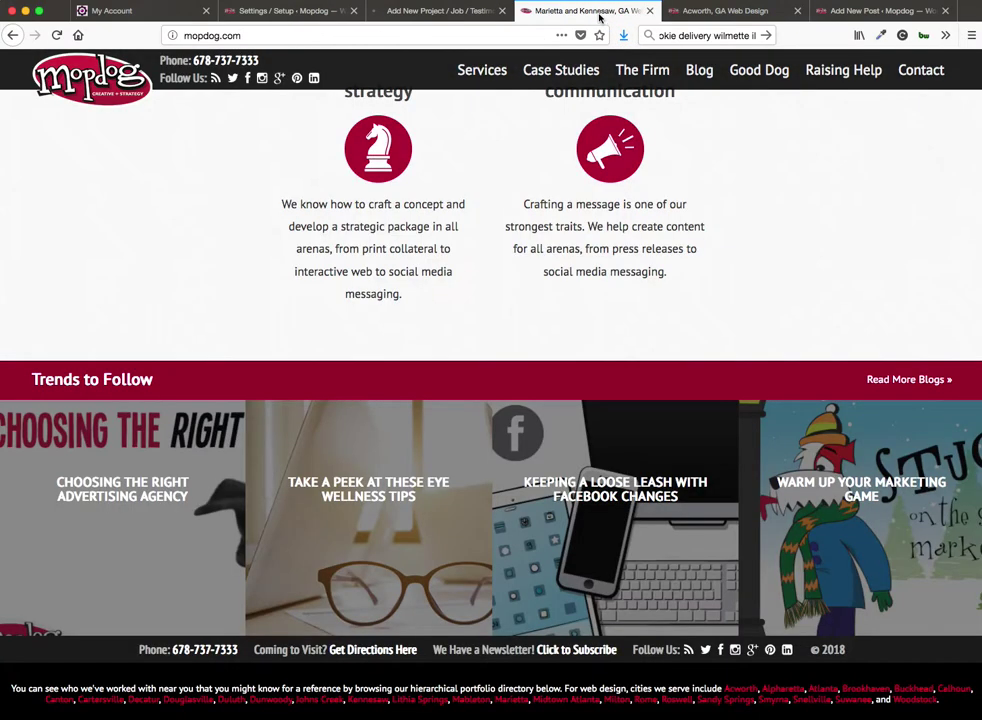
pyautogui.click(463, 12)
pyautogui.click(502, 11)
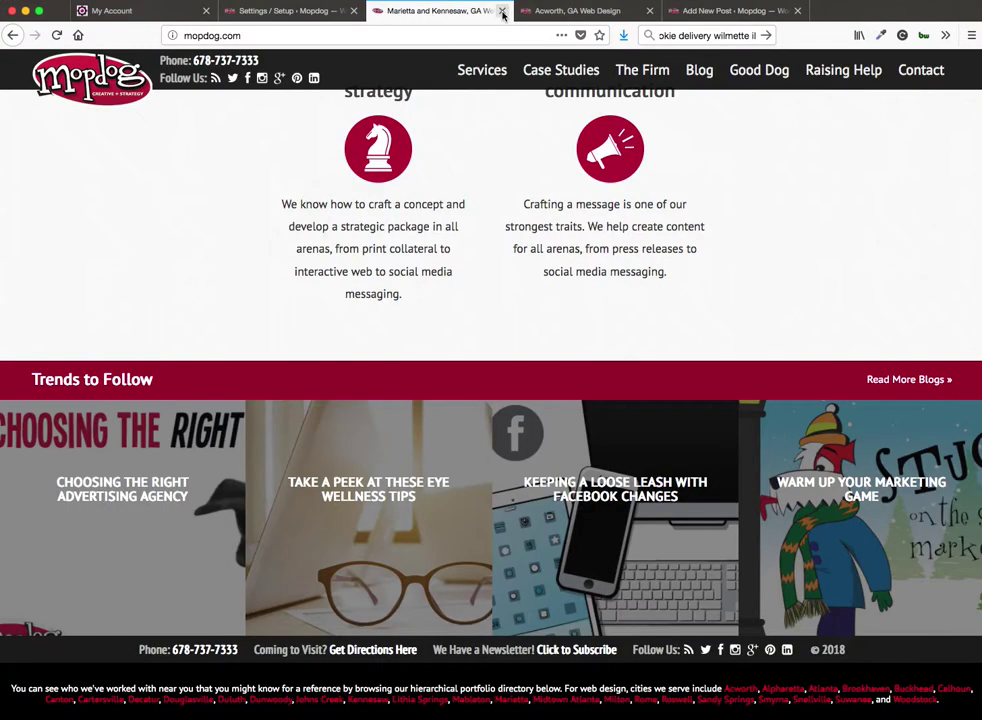
# Expand Reputation Builder Settings and scroll through its quick review URLs and review sites.
pyautogui.click(255, 11)
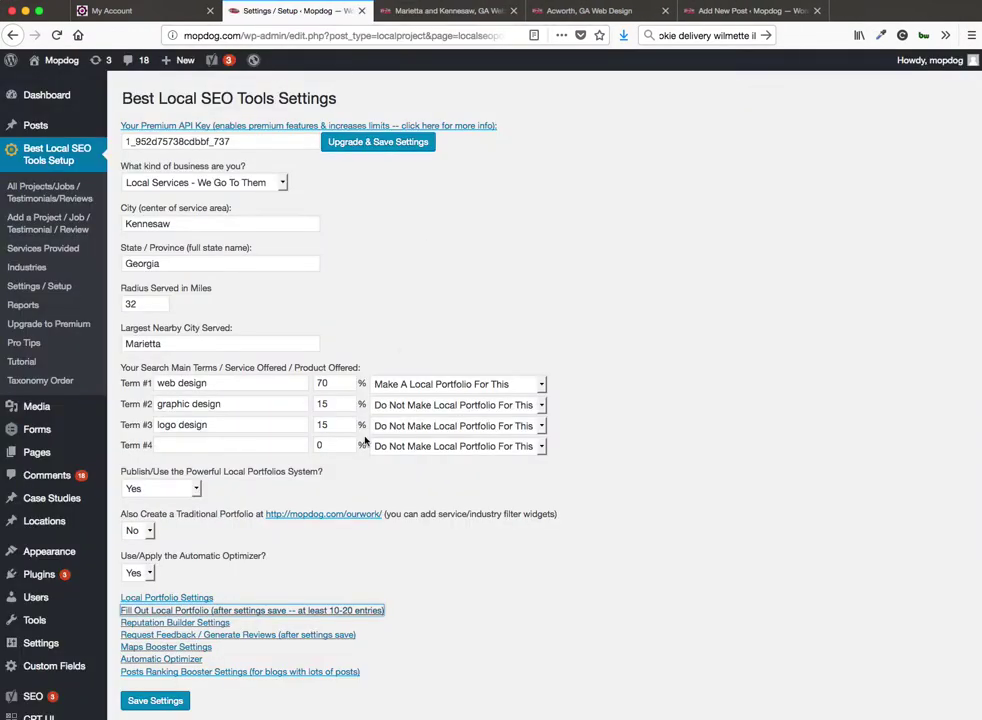
pyautogui.click(216, 624)
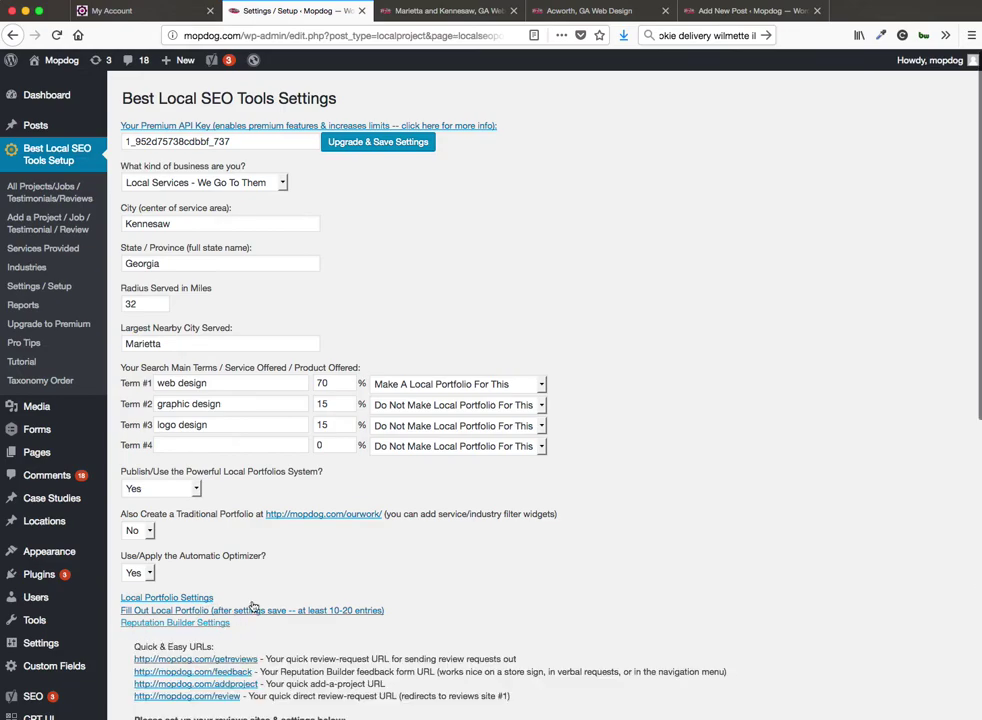
pyautogui.scroll(-5, 253, 607)
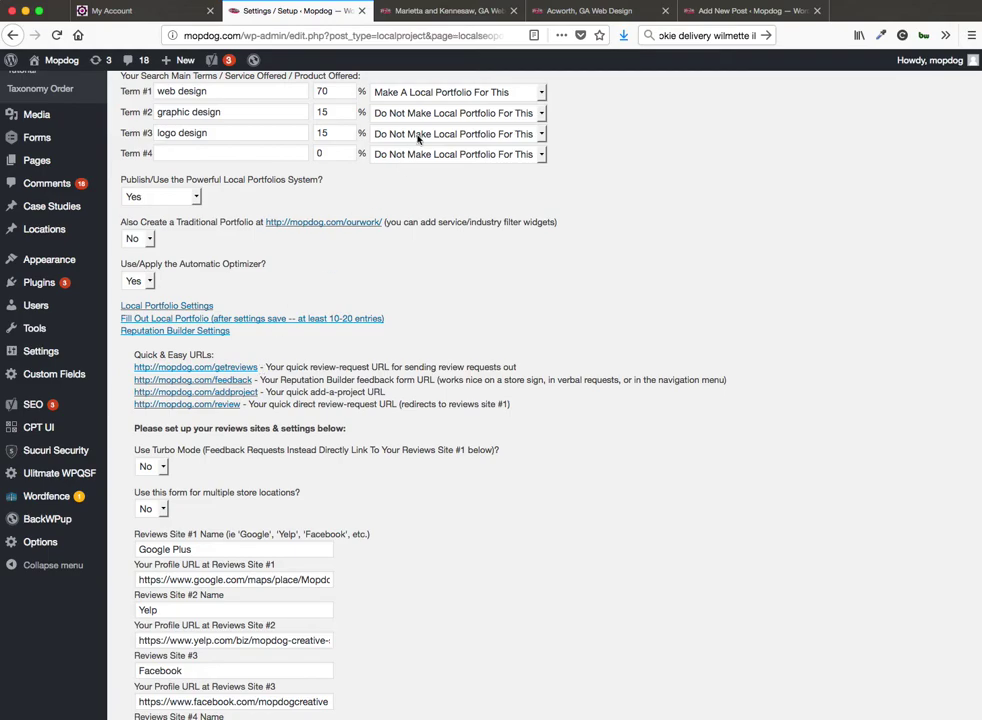
pyautogui.click(395, 10)
pyautogui.click(342, 35)
# Load mopdog.com/feedback and give the Give Feedback form a four-star rating.
pyautogui.click(342, 35)
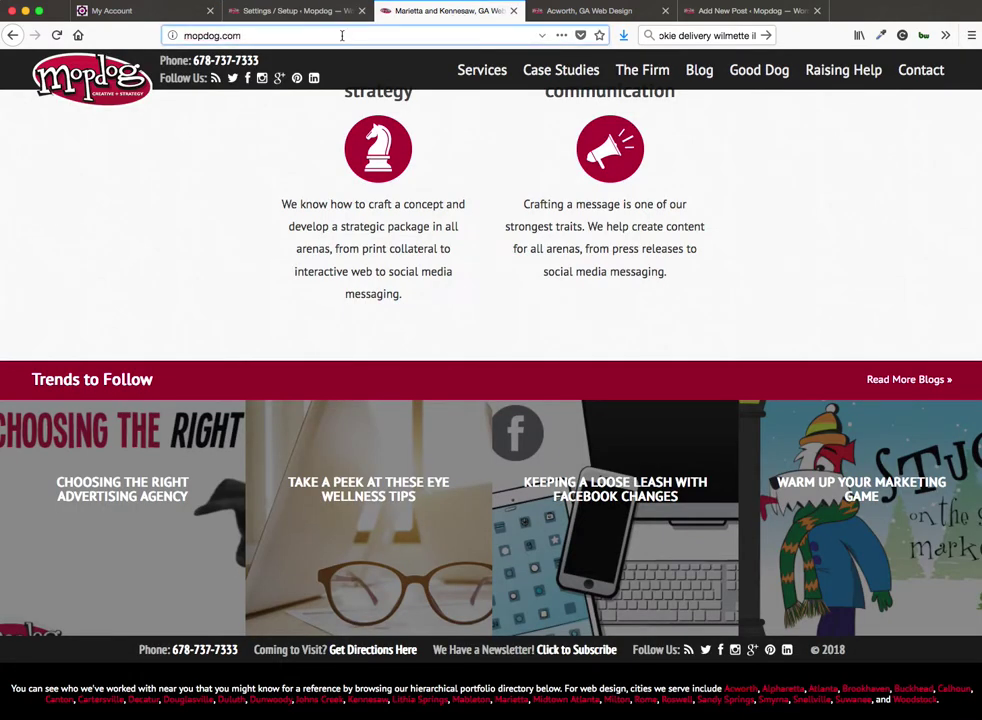
pyautogui.write('/')
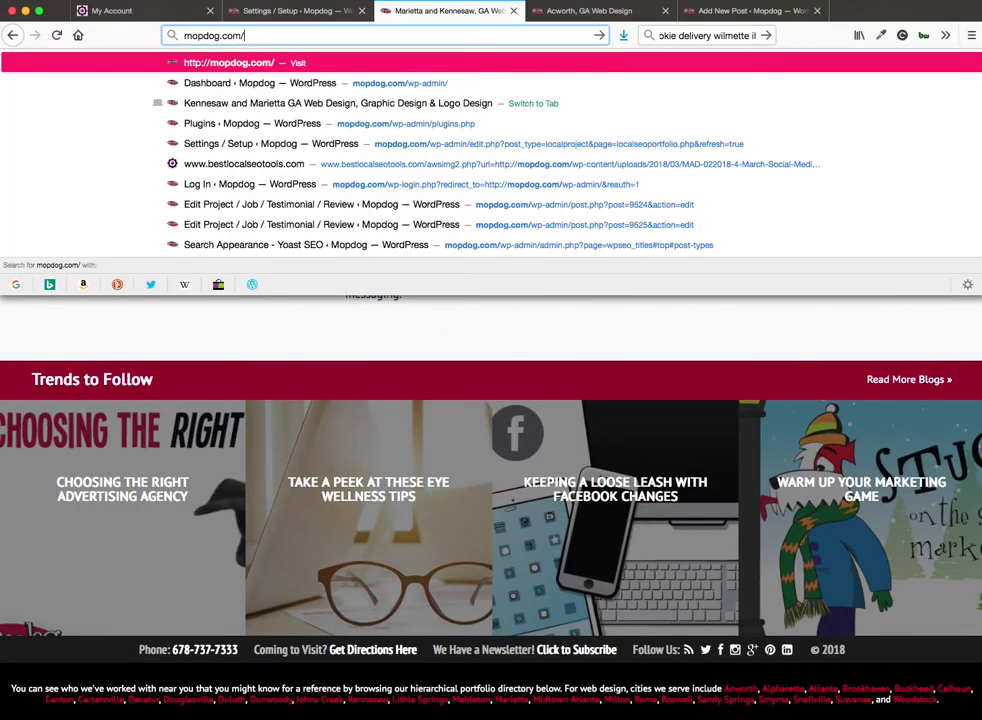
pyautogui.write('feedback')
pyautogui.press('Return')
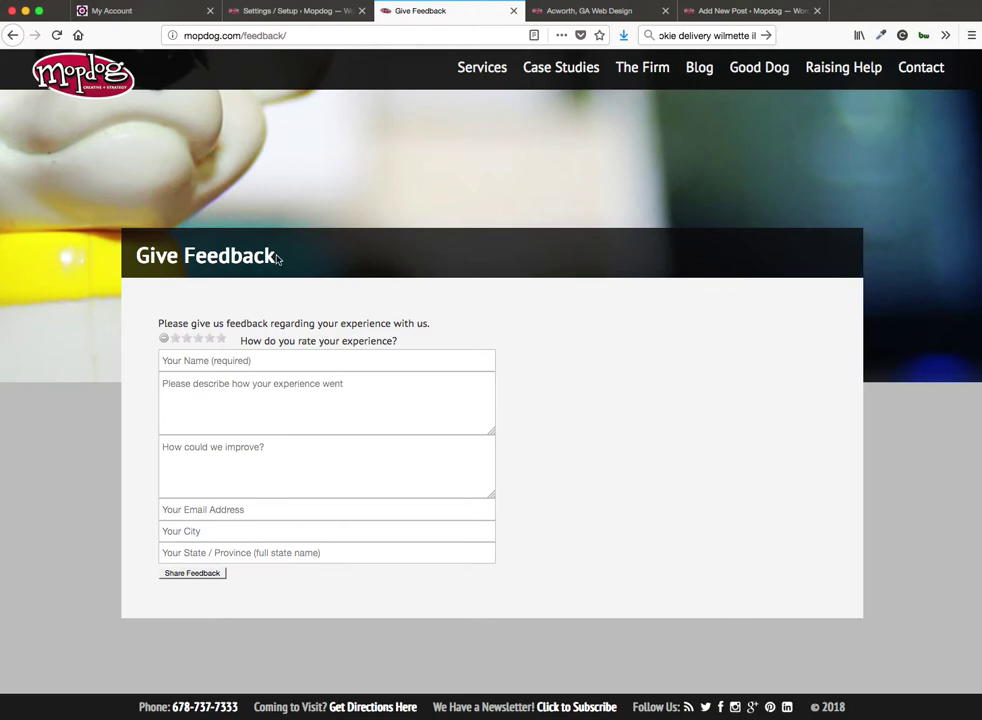
pyautogui.click(208, 340)
pyautogui.click(209, 339)
pyautogui.click(213, 360)
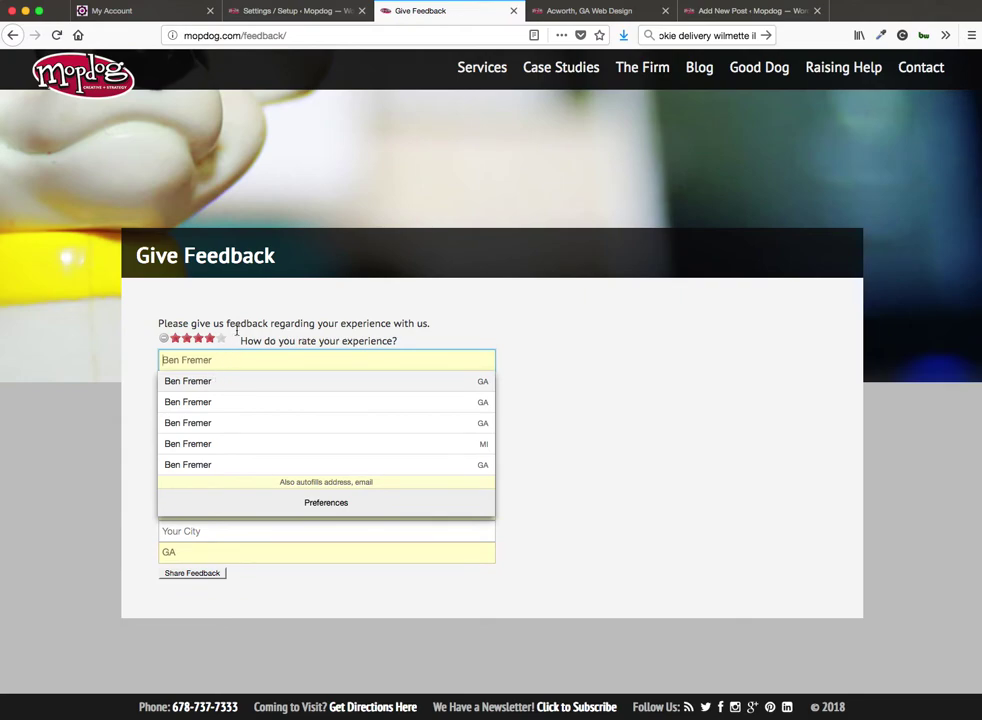
pyautogui.click(243, 340)
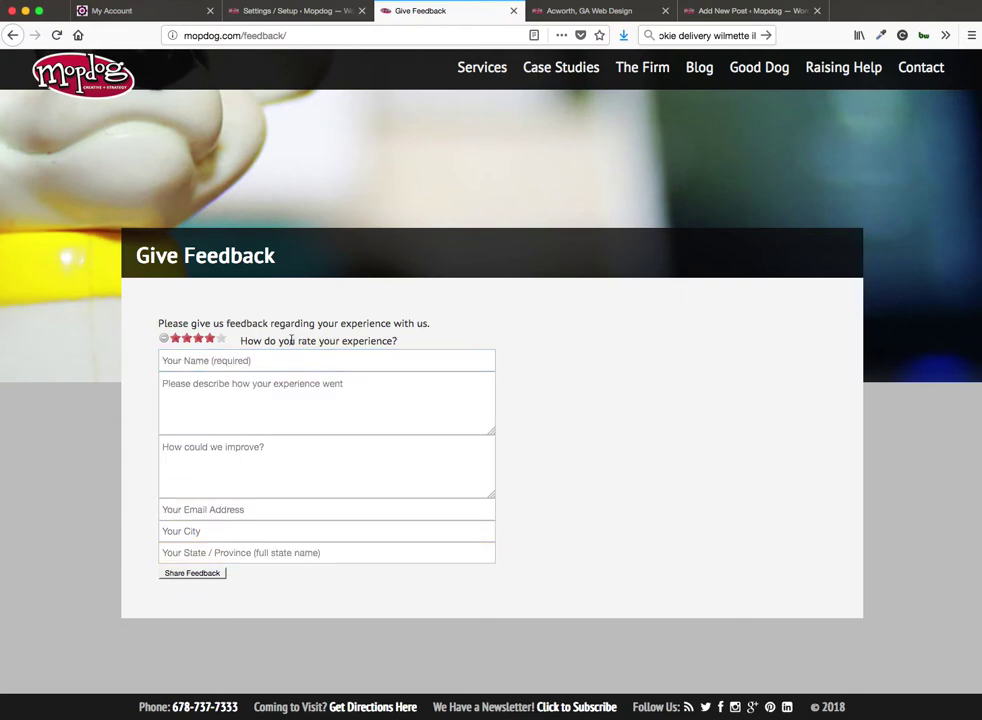
pyautogui.click(333, 12)
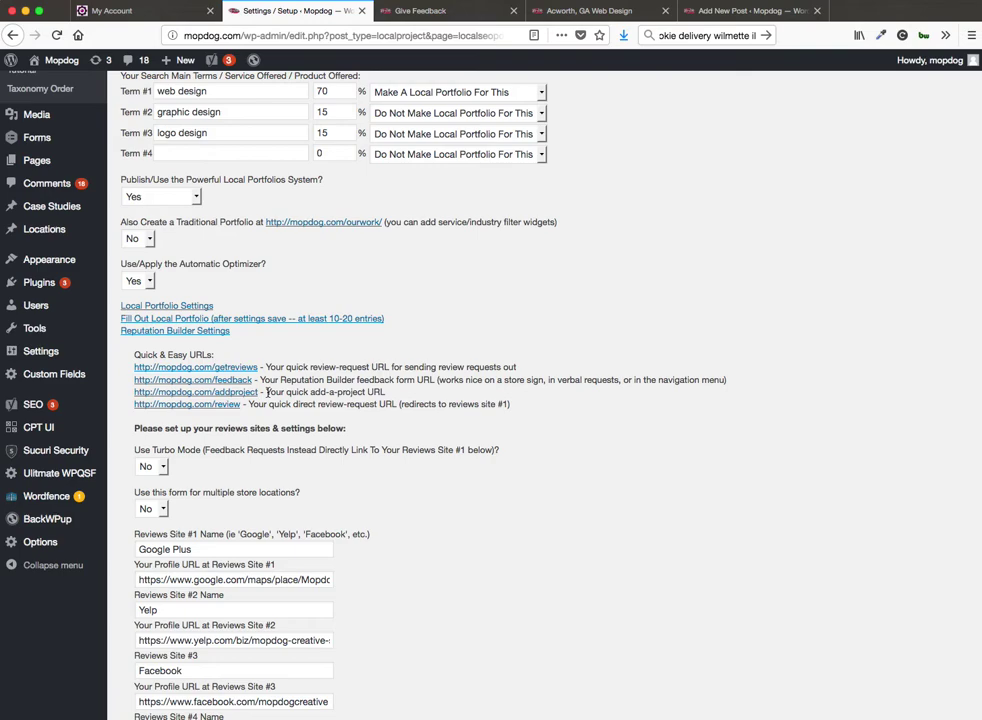
pyautogui.moveTo(266, 392); pyautogui.dragTo(285, 393)
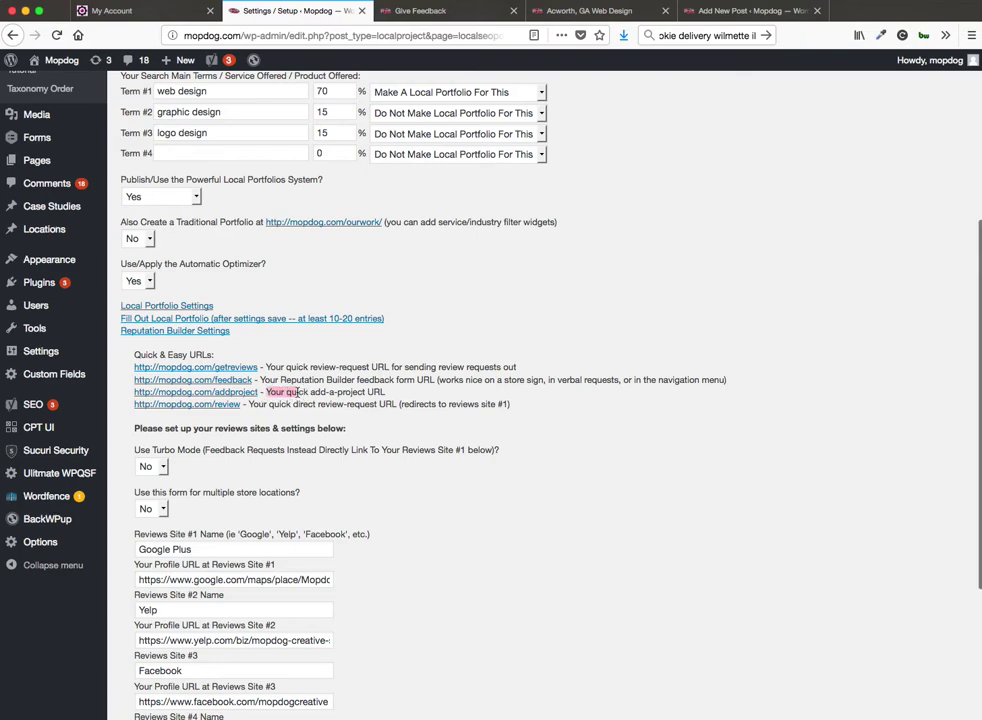
pyautogui.click(284, 396)
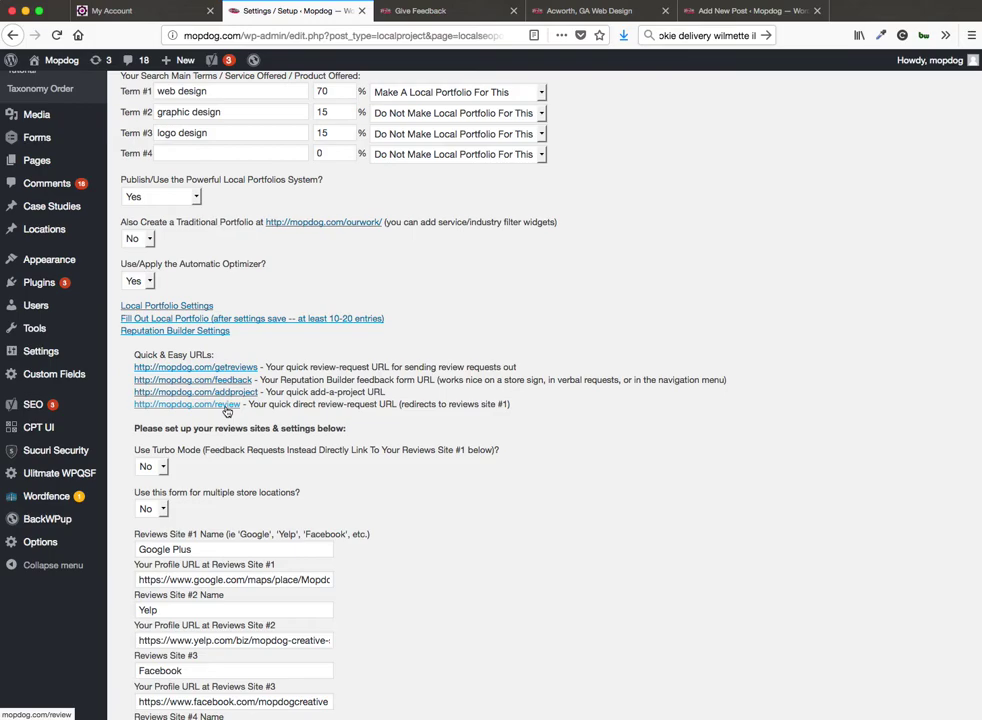
pyautogui.scroll(-3, 228, 400)
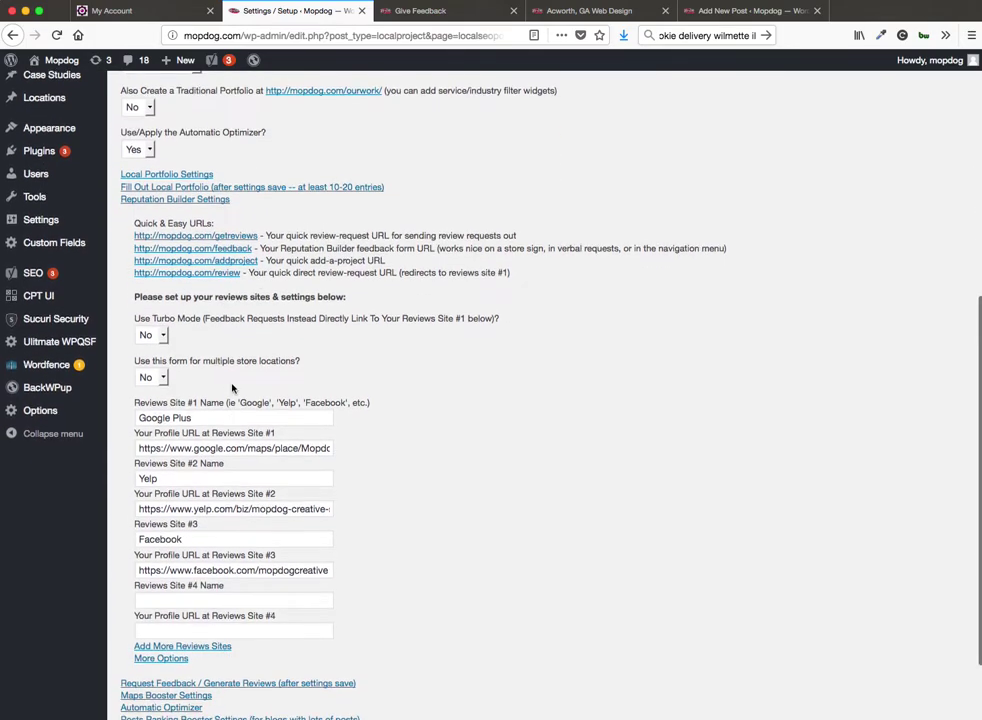
pyautogui.click(405, 11)
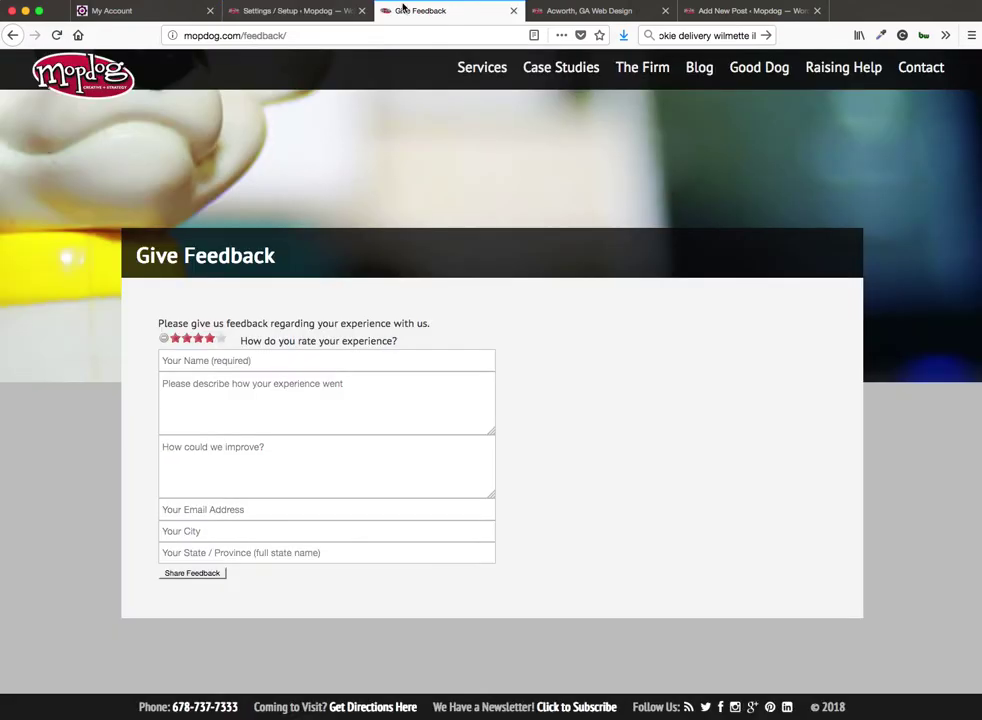
# Change the feedback rating to two stars, then inspect the Google Plus, Yelp and Facebook review-site fields.
pyautogui.click(188, 340)
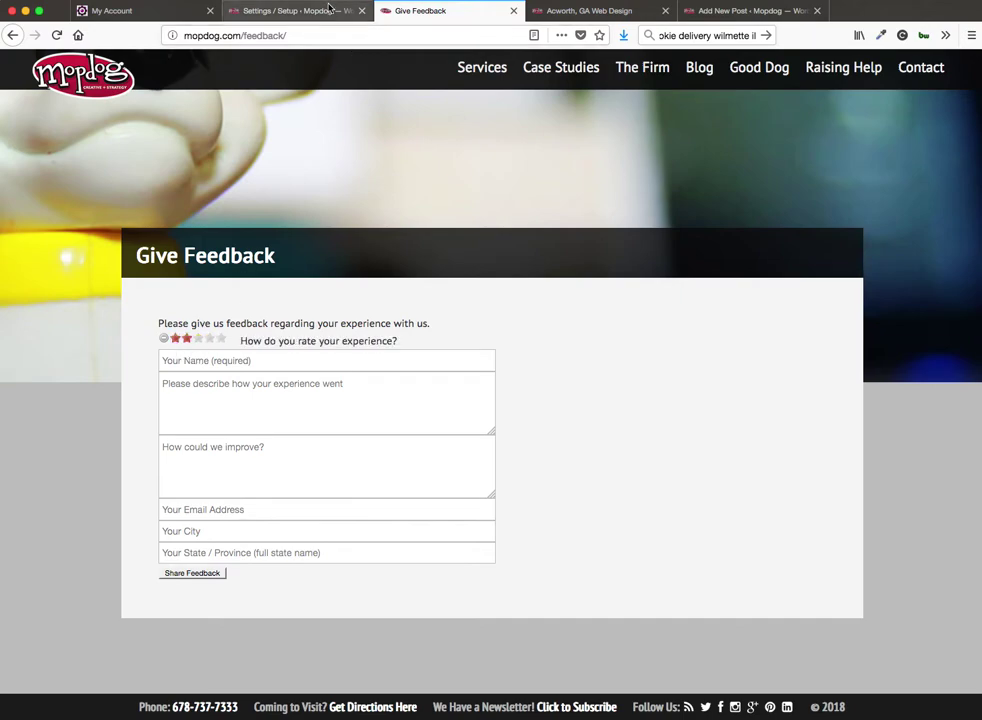
pyautogui.click(329, 10)
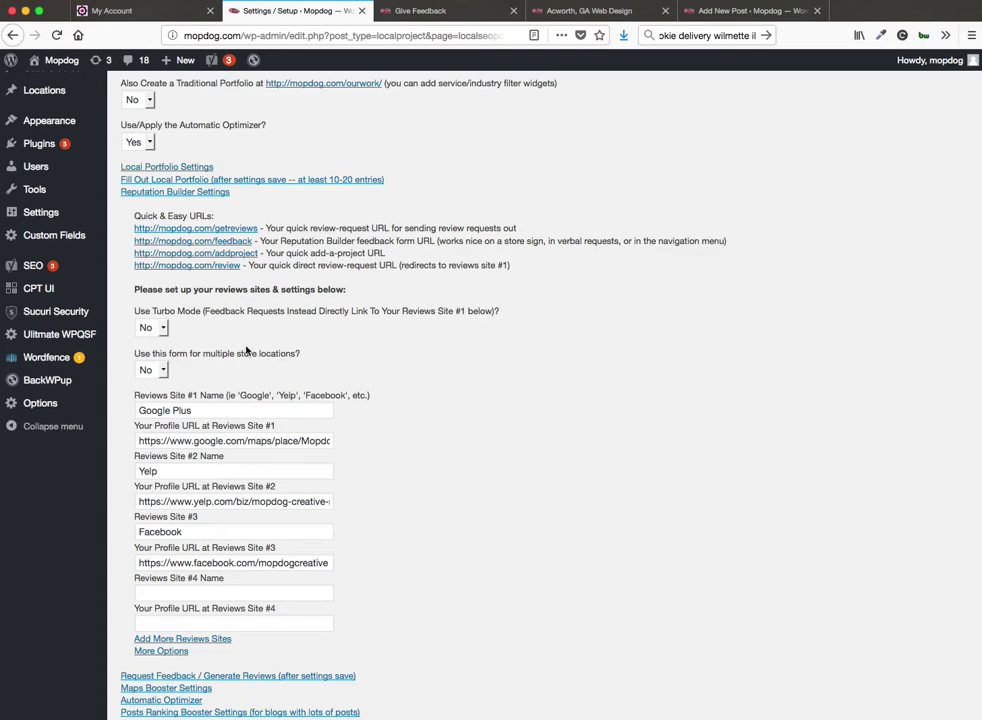
pyautogui.moveTo(145, 404); pyautogui.dragTo(355, 612)
pyautogui.click(326, 591)
# Set Use Turbo Mode to Yes, and return multiple store locations to No after briefly enabling it.
pyautogui.click(152, 327)
pyautogui.click(155, 335)
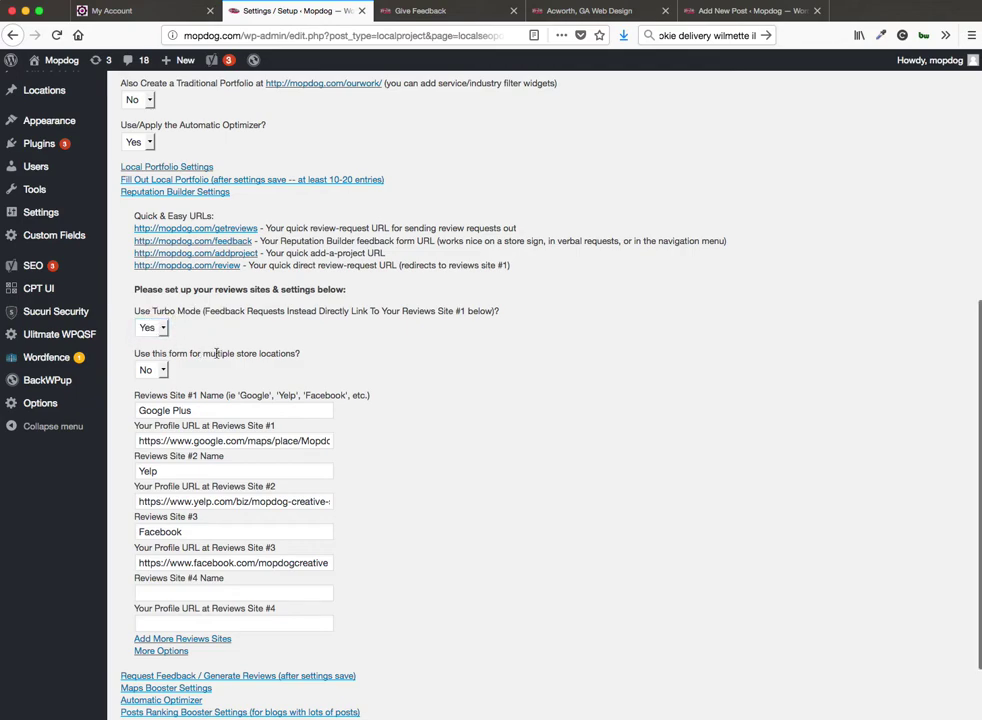
pyautogui.click(163, 370)
pyautogui.click(150, 378)
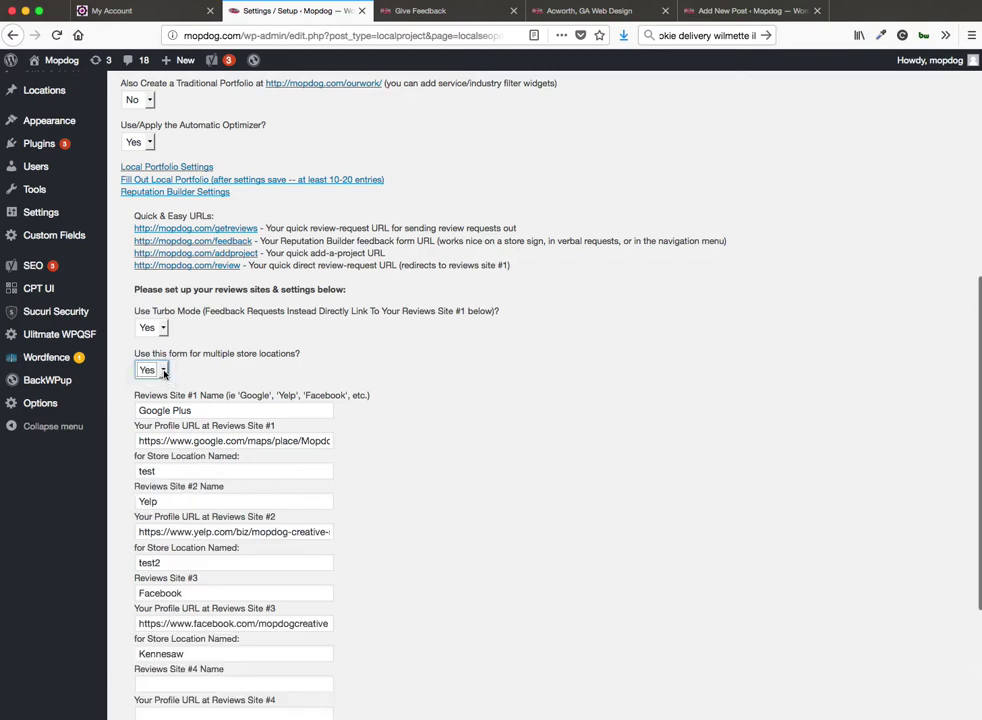
pyautogui.click(163, 370)
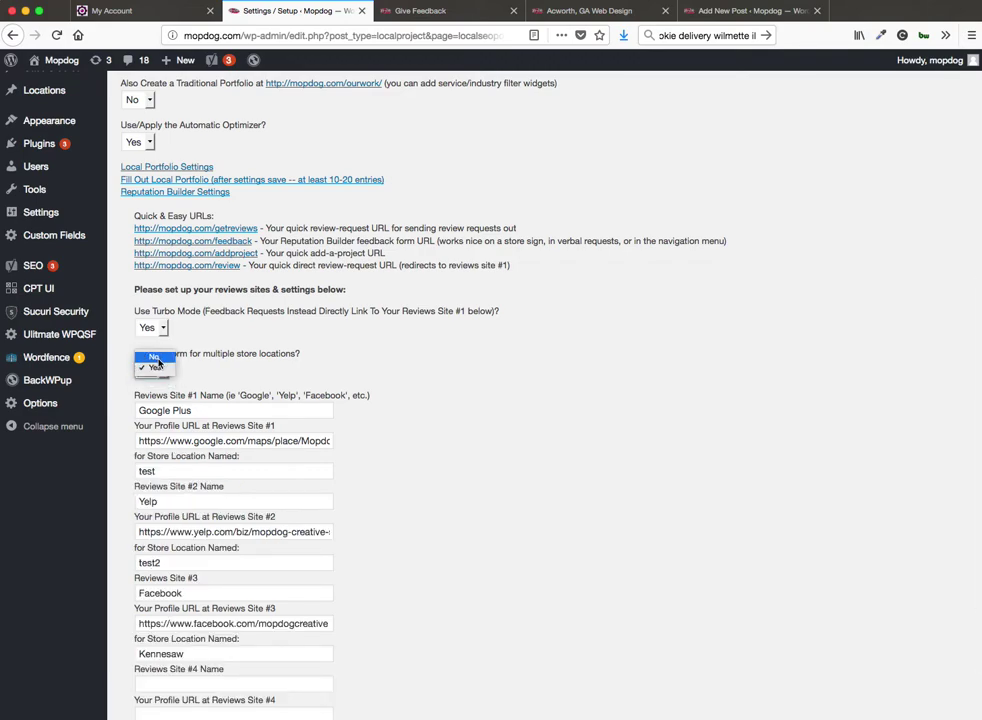
pyautogui.click(150, 356)
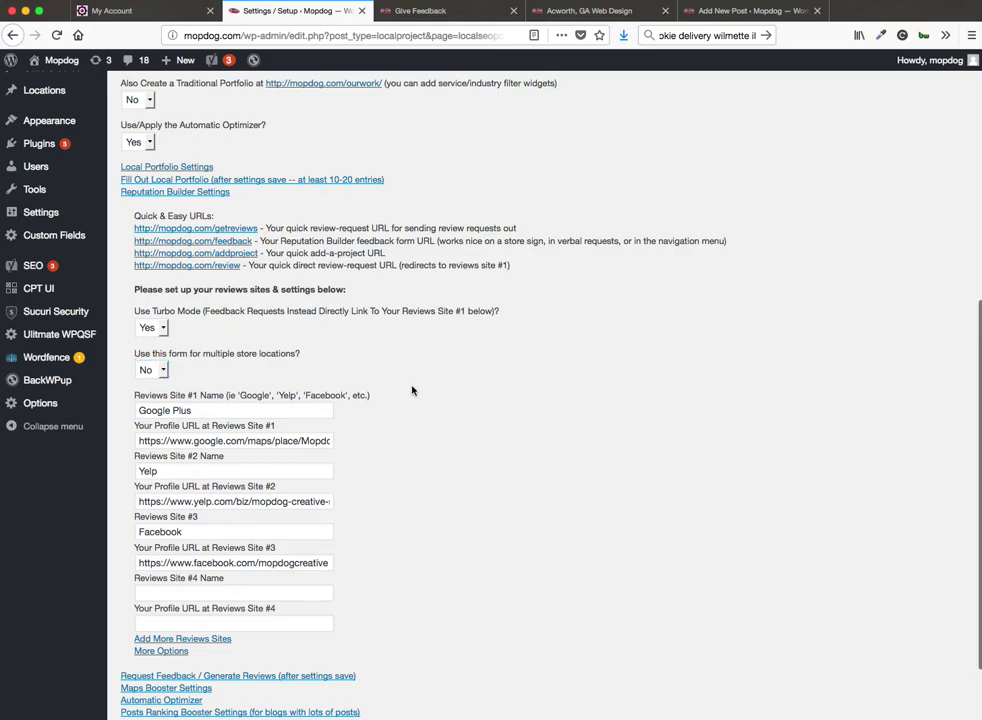
pyautogui.scroll(-3, 409, 379)
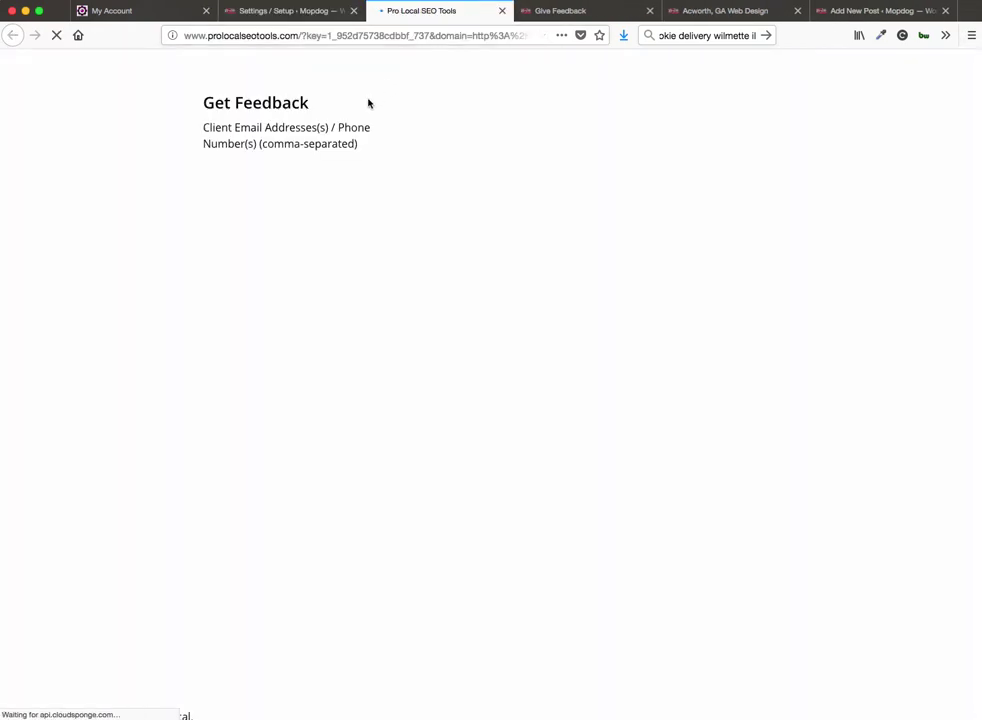
# Check the Get Feedback page's client email or phone field, then close that page.
pyautogui.click(281, 171)
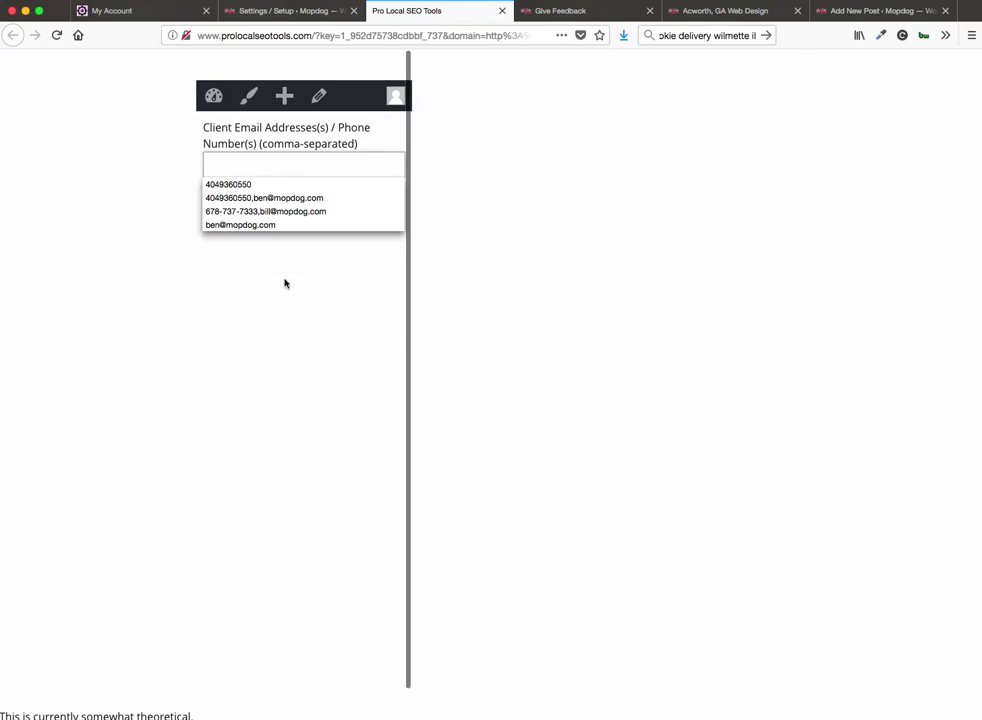
pyautogui.click(284, 283)
pyautogui.click(254, 173)
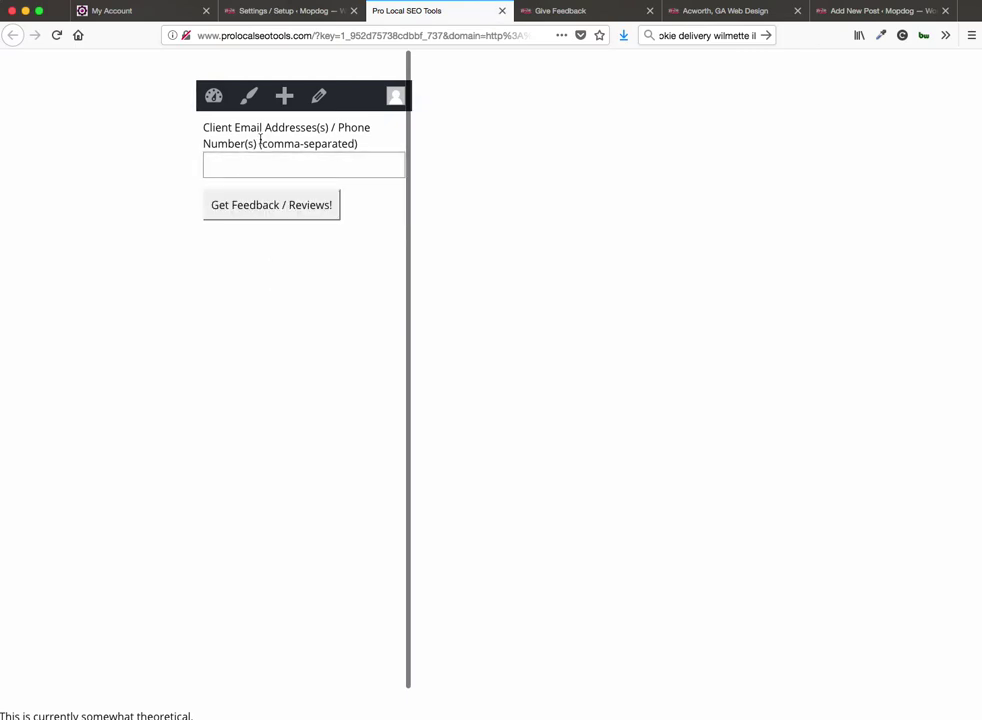
pyautogui.press('super+w')
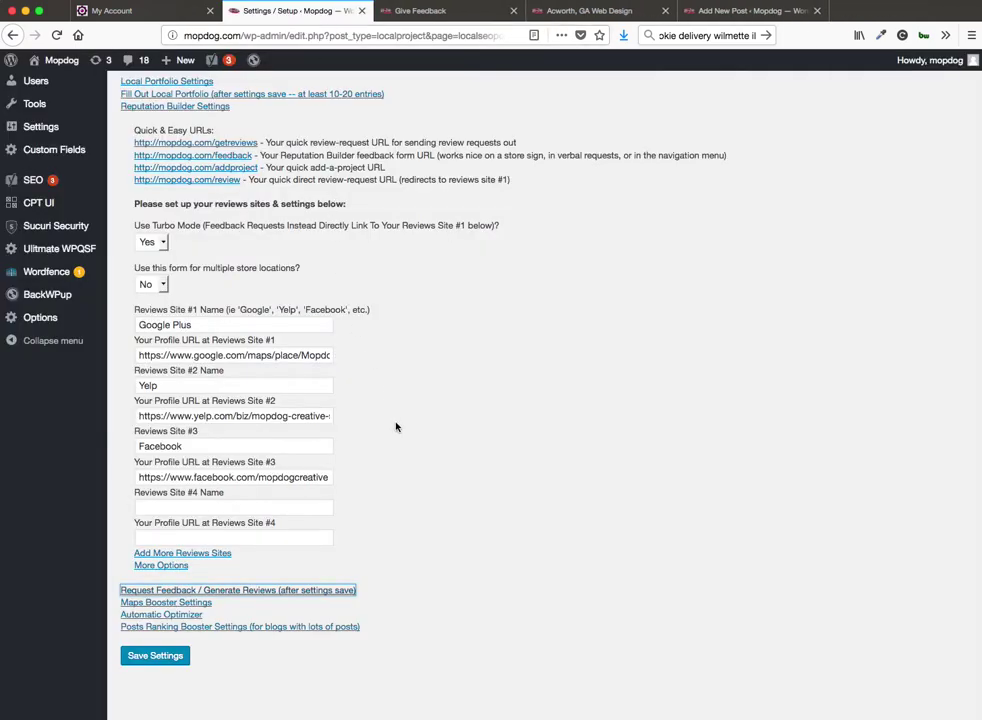
pyautogui.click(401, 443)
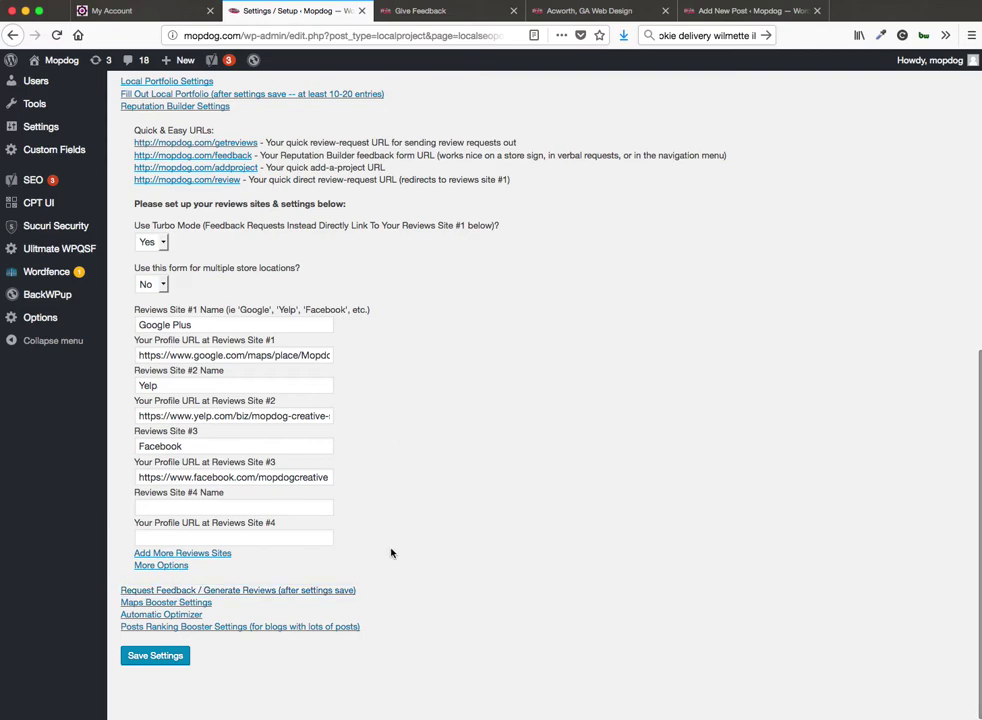
# Review and collapse the Maps Booster business details, then open the Mopdog home page in a new tab.
pyautogui.click(205, 602)
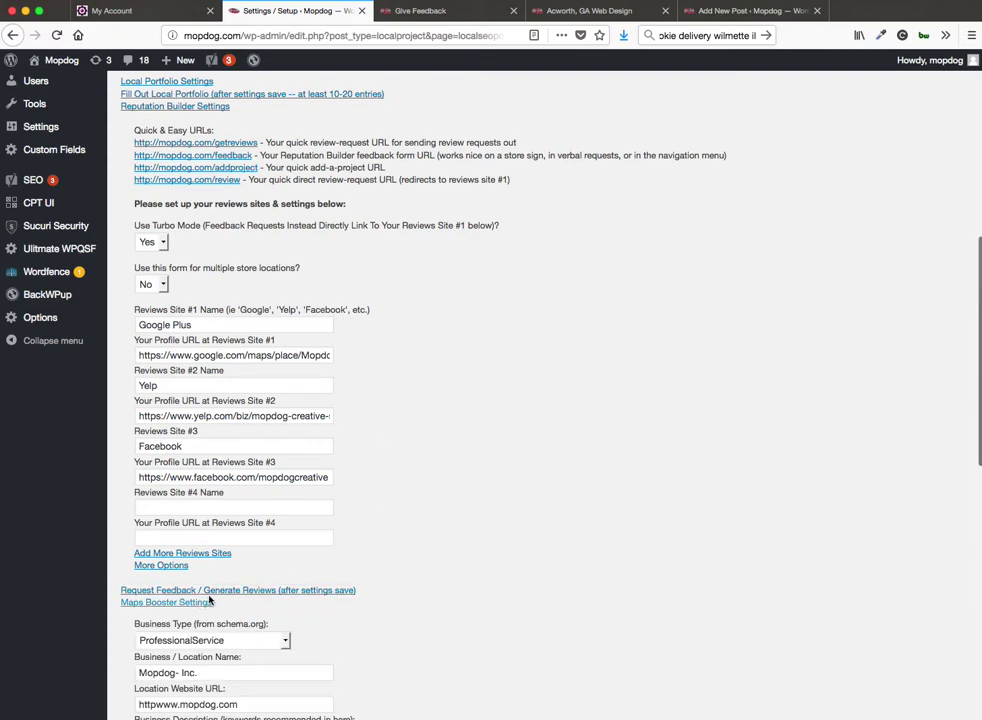
pyautogui.scroll(-8, 375, 537)
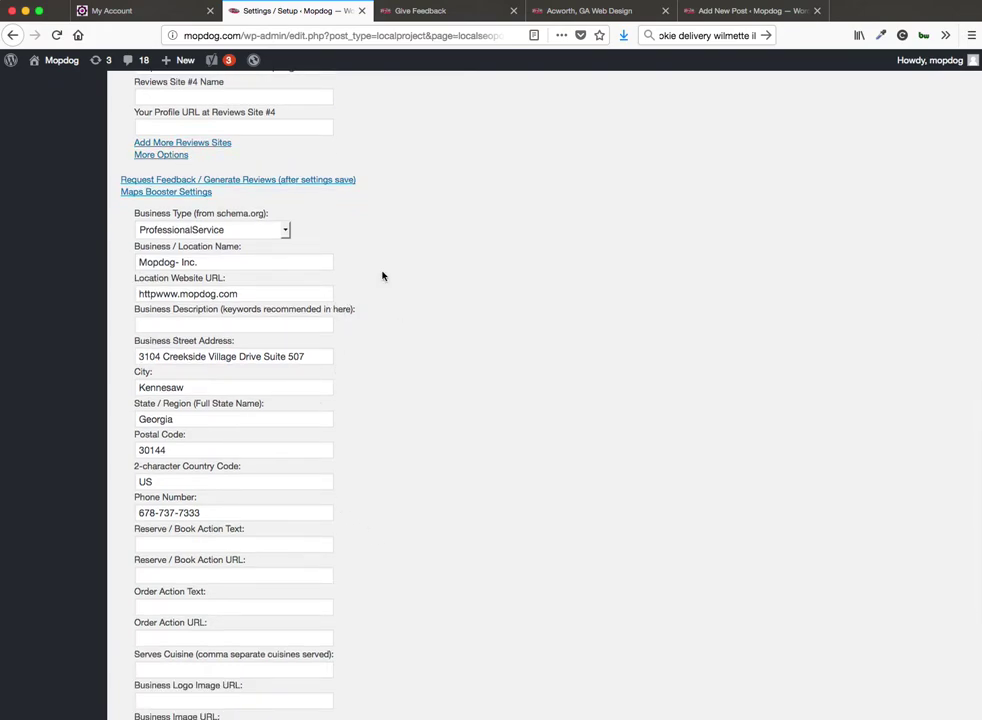
pyautogui.scroll(-6, 382, 275)
pyautogui.scroll(4, 382, 275)
pyautogui.scroll(5, 382, 275)
pyautogui.click(204, 387)
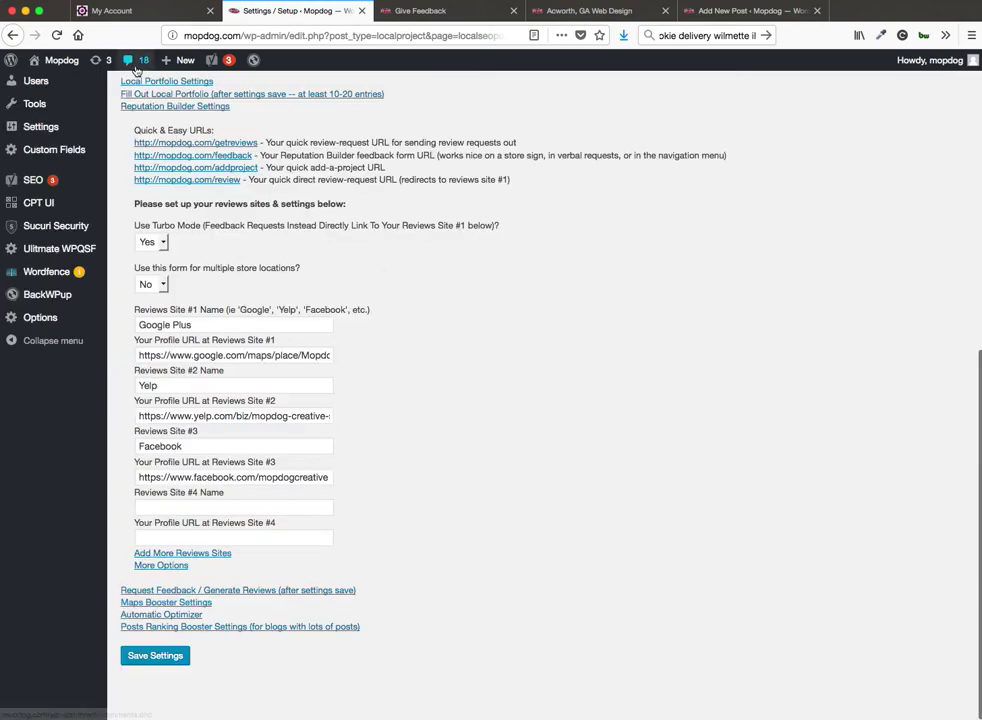
pyautogui.middleClick(61, 60)
pyautogui.click(426, 18)
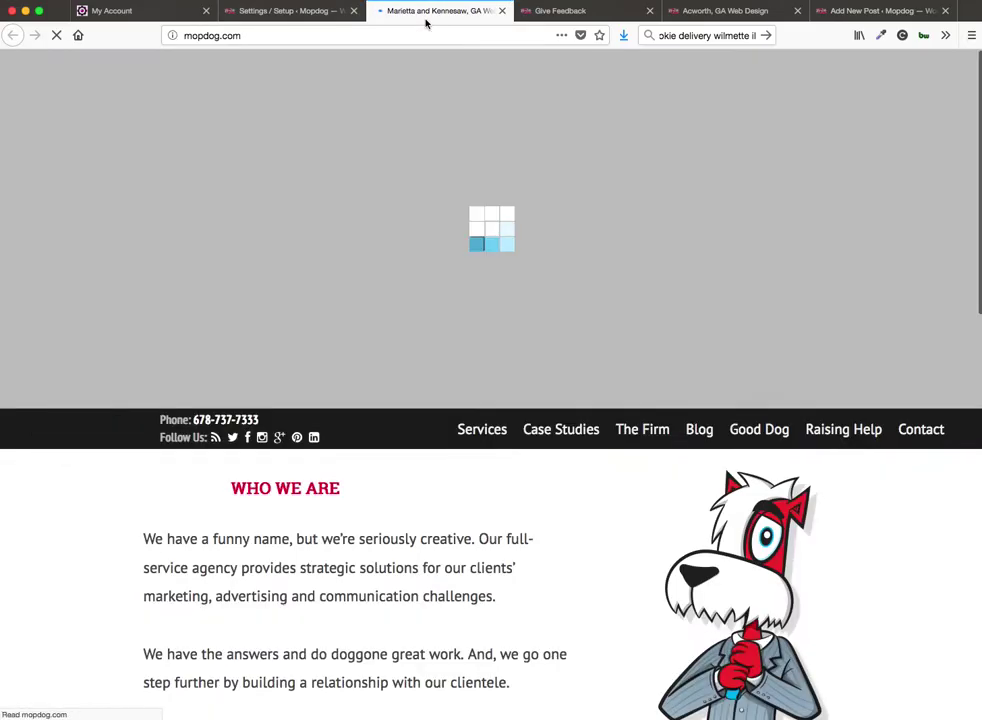
# Find the ProfessionalService ld+json schema in the Mopdog page source, then return to the plugin settings.
pyautogui.press('super+u')
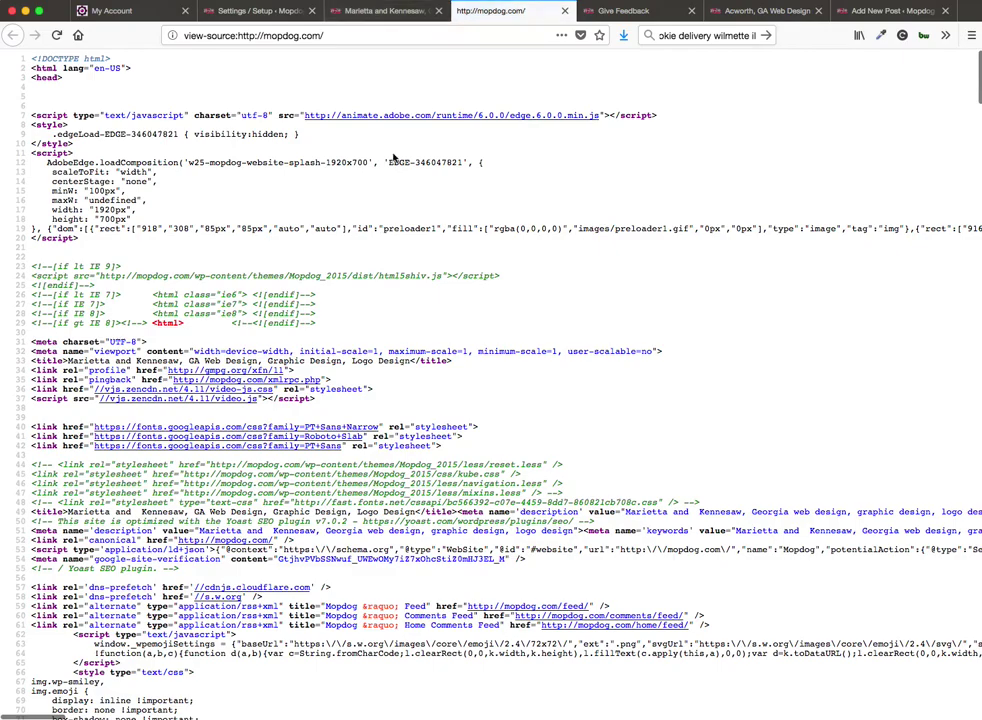
pyautogui.press('super+f')
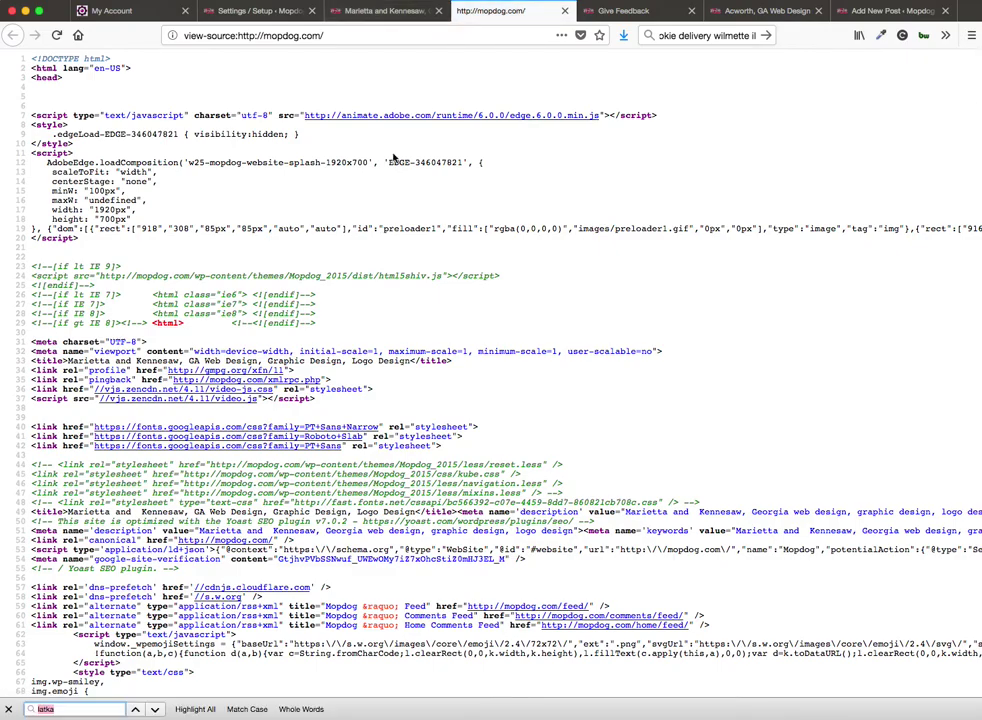
pyautogui.write('els')
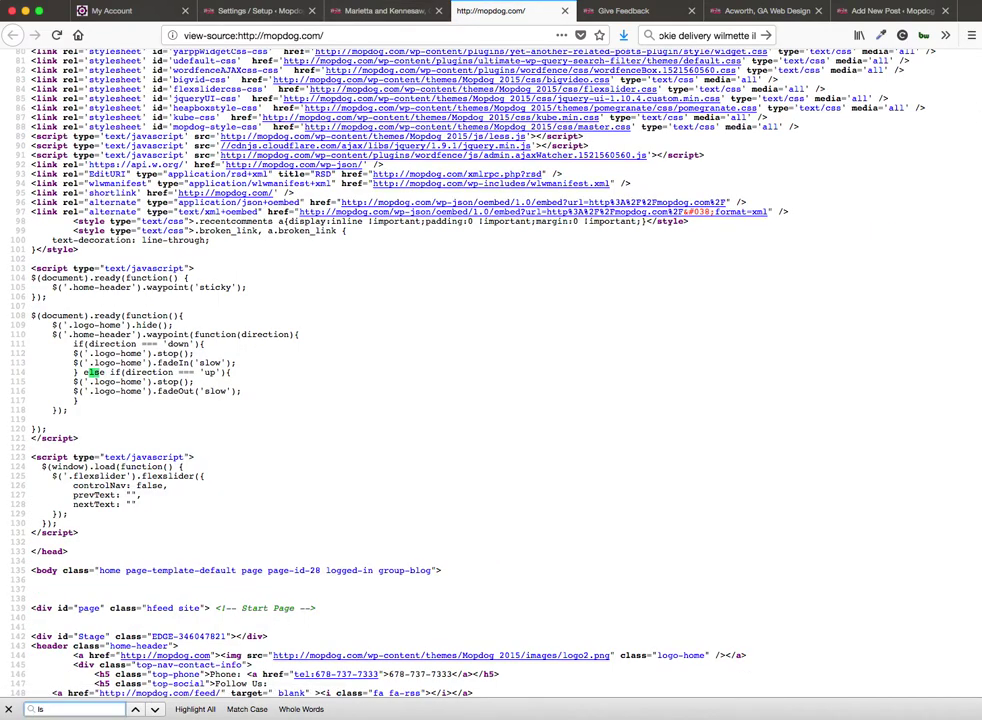
pyautogui.press('BackSpace')
pyautogui.write('d+')
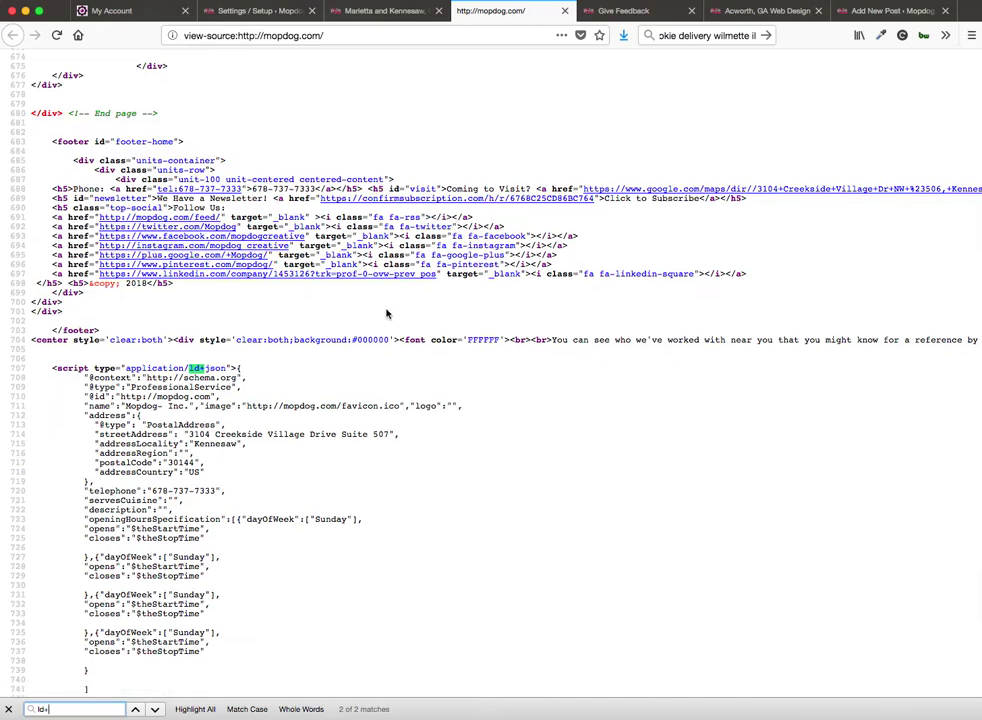
pyautogui.scroll(-2, 387, 314)
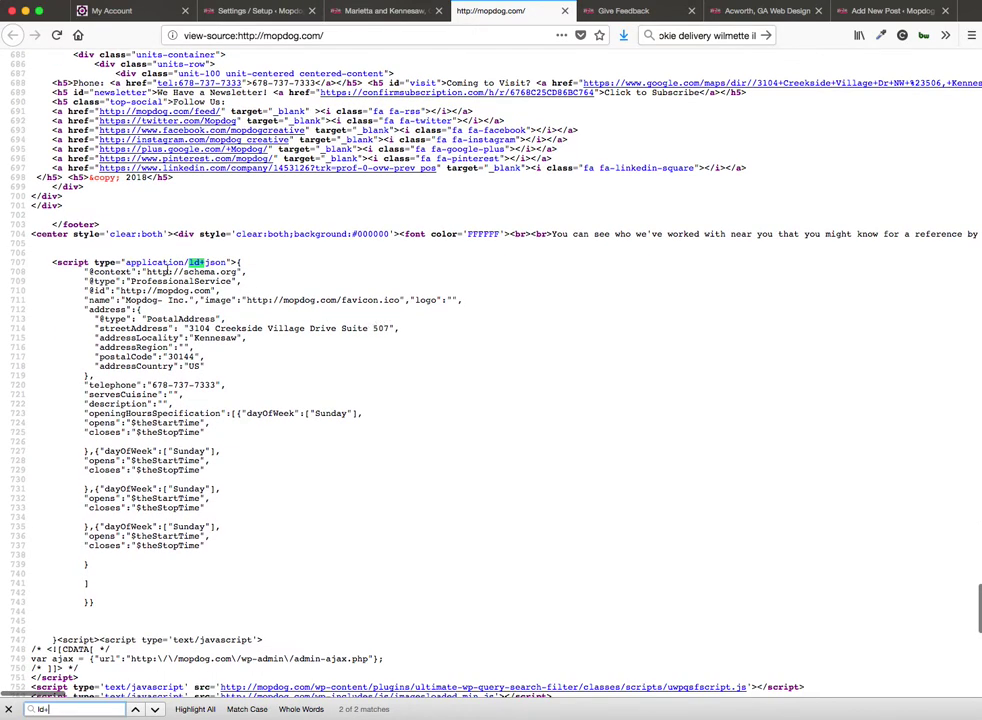
pyautogui.scroll(10, 55, 264)
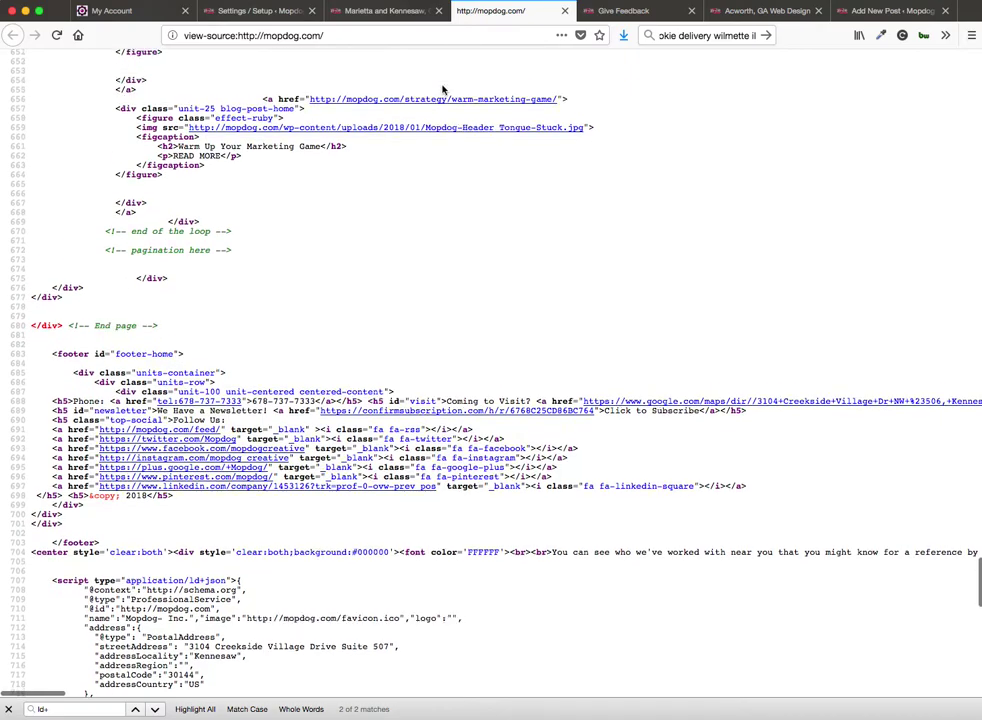
pyautogui.hotkey('ctrl', 'w')
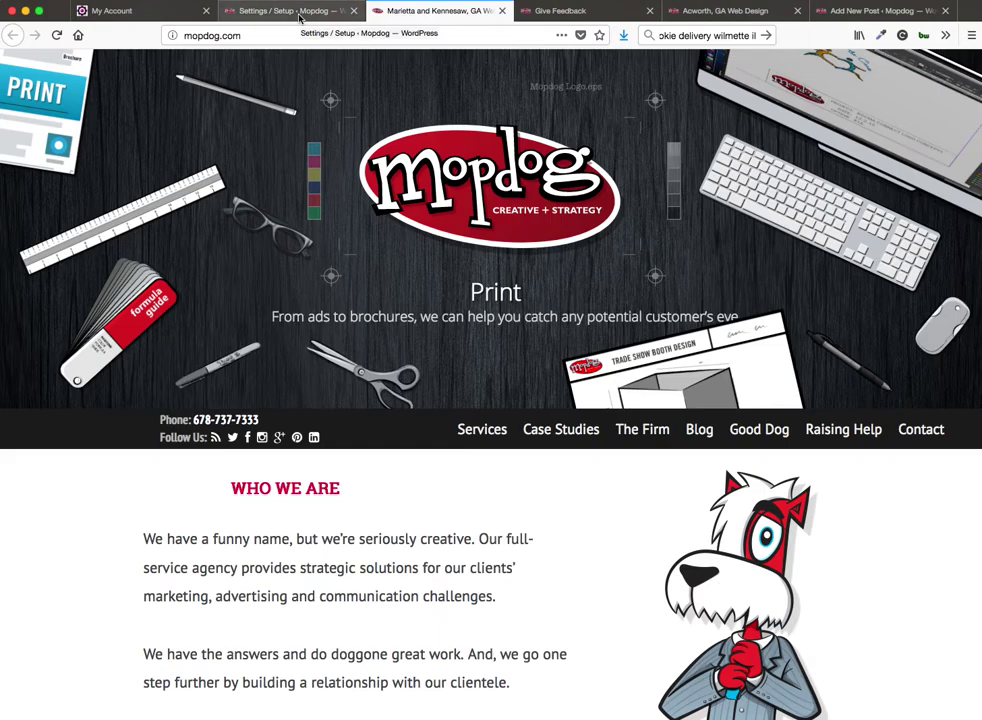
pyautogui.click(299, 17)
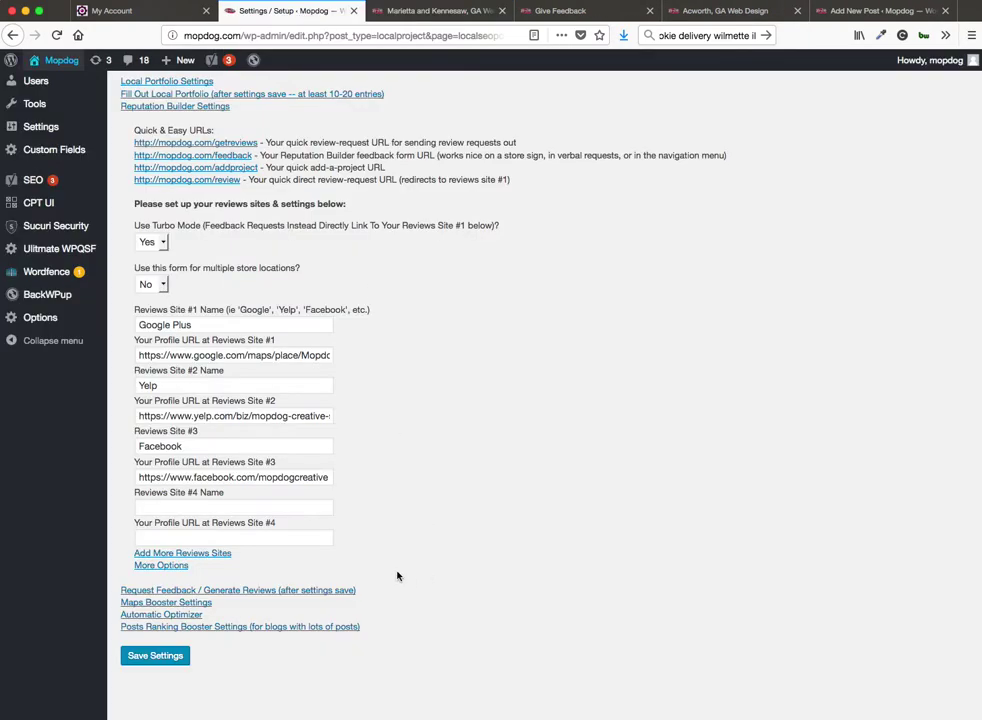
# Collapse Reputation Builder and review the Automatic Optimizer's content and backlink suggestions, then collapse it.
pyautogui.click(157, 108)
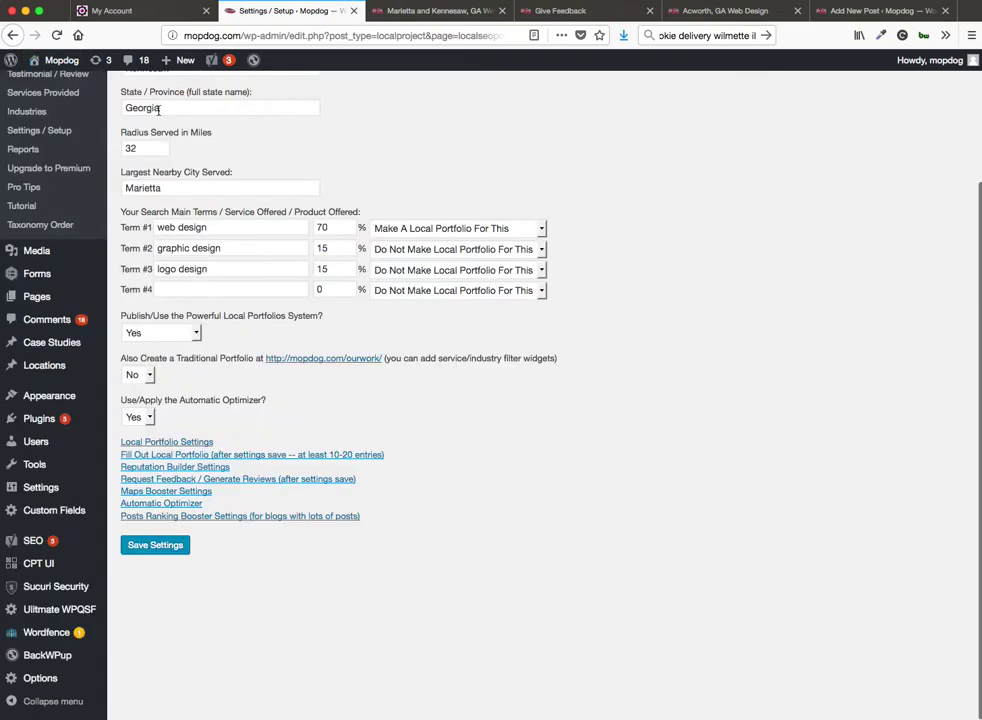
pyautogui.click(187, 507)
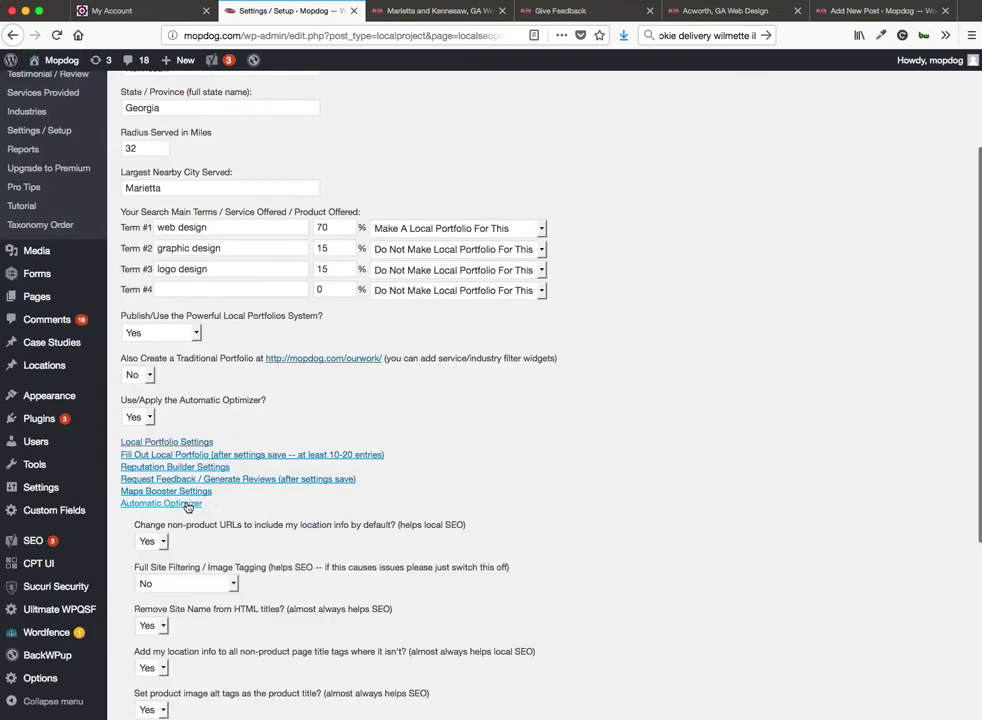
pyautogui.scroll(-3, 180, 450)
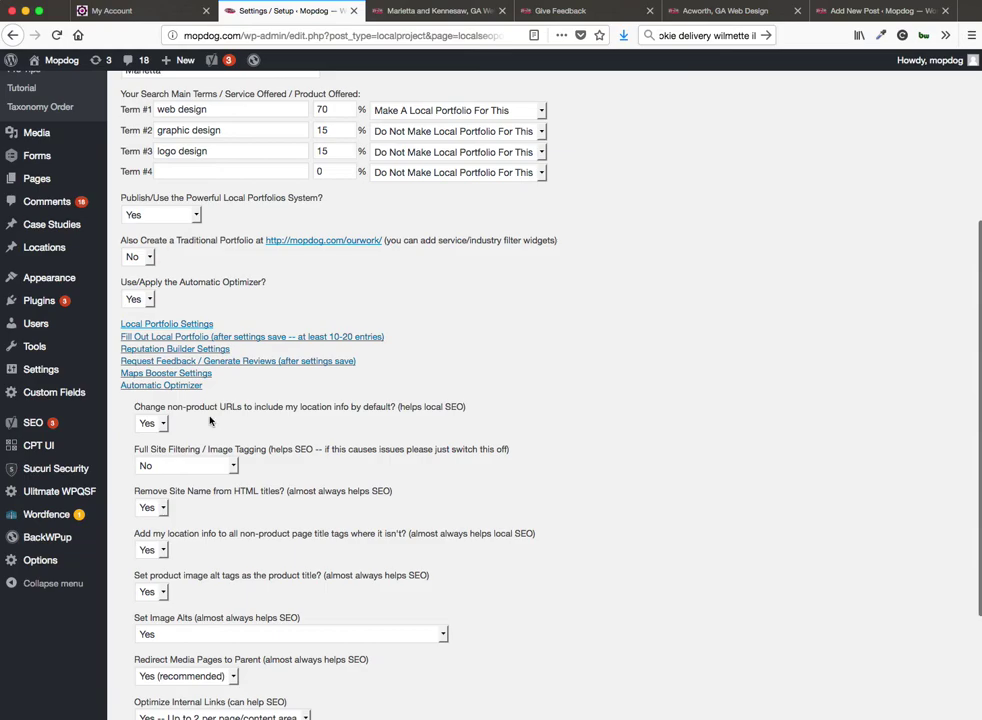
pyautogui.scroll(-3, 210, 421)
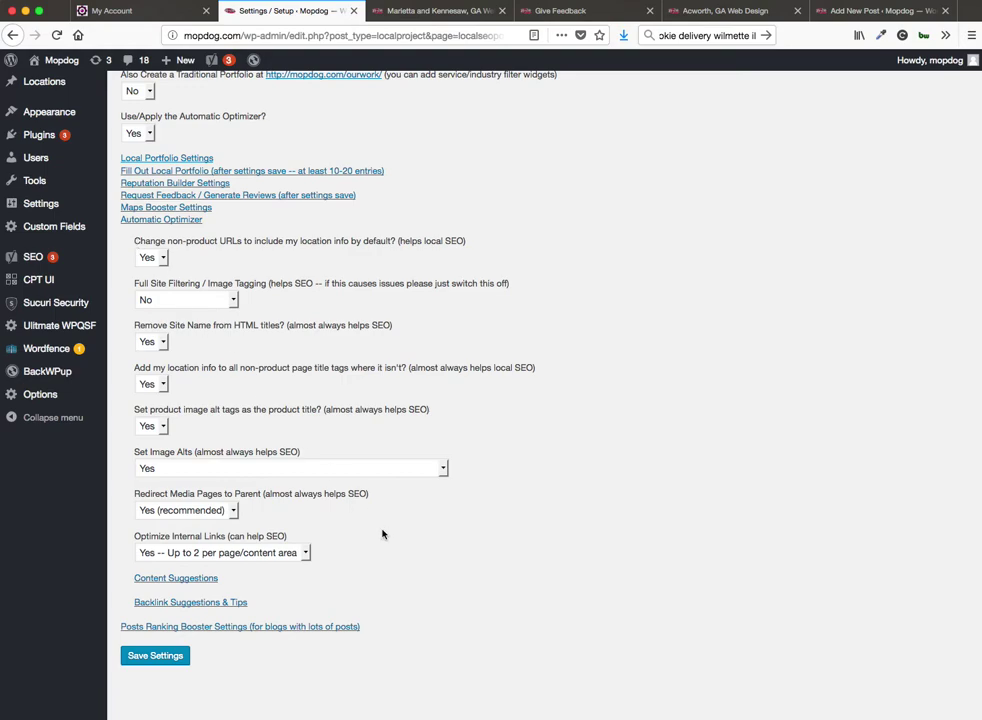
pyautogui.click(185, 586)
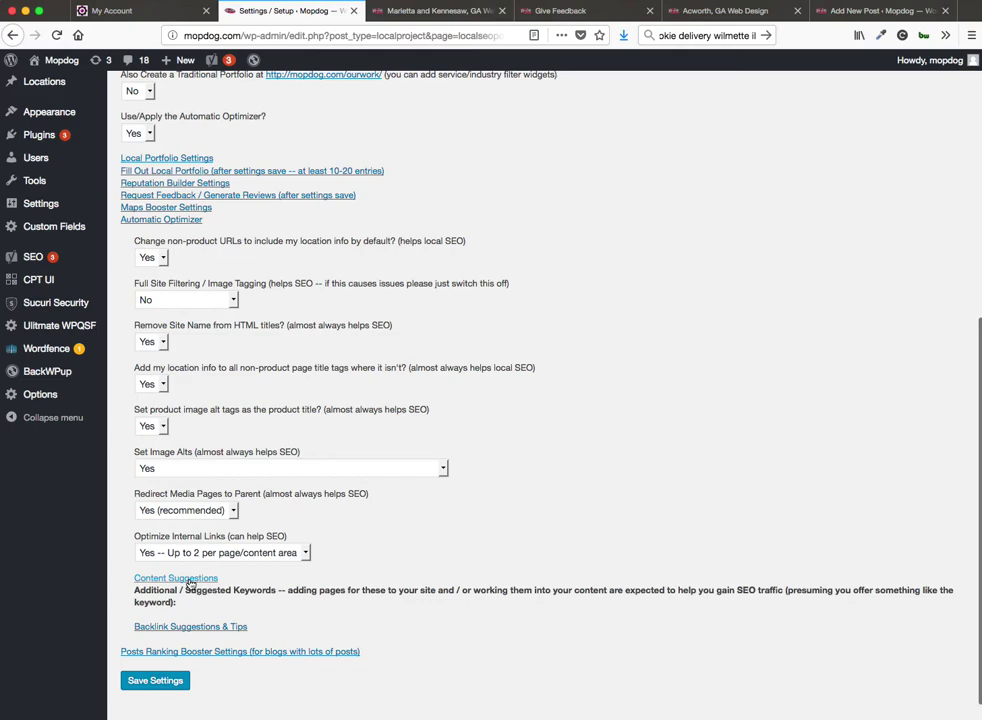
pyautogui.click(190, 582)
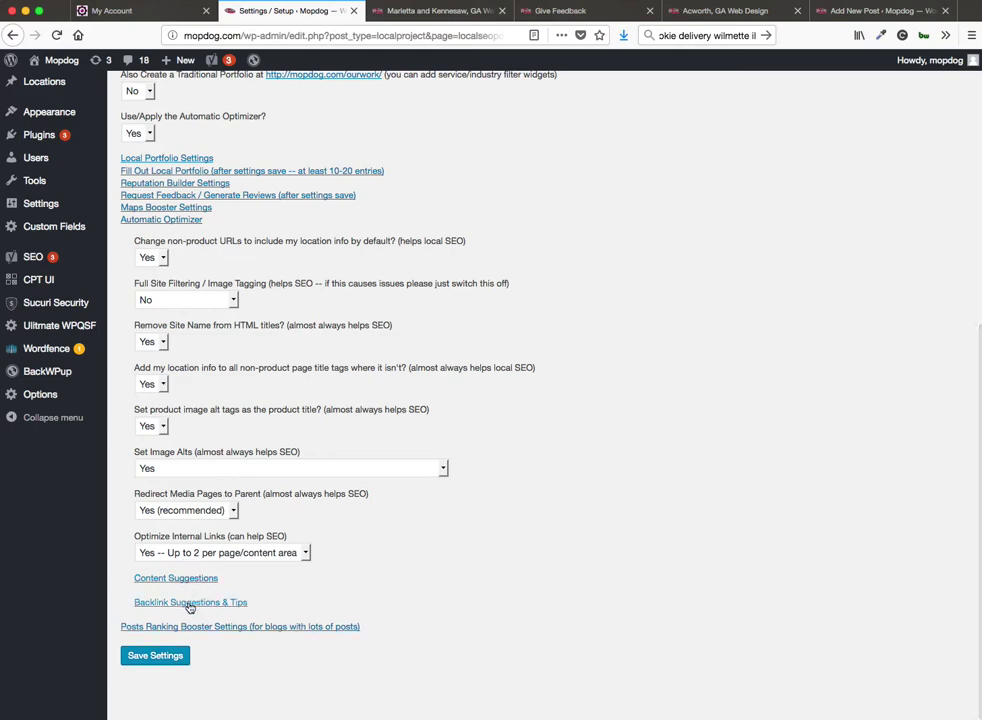
pyautogui.click(190, 604)
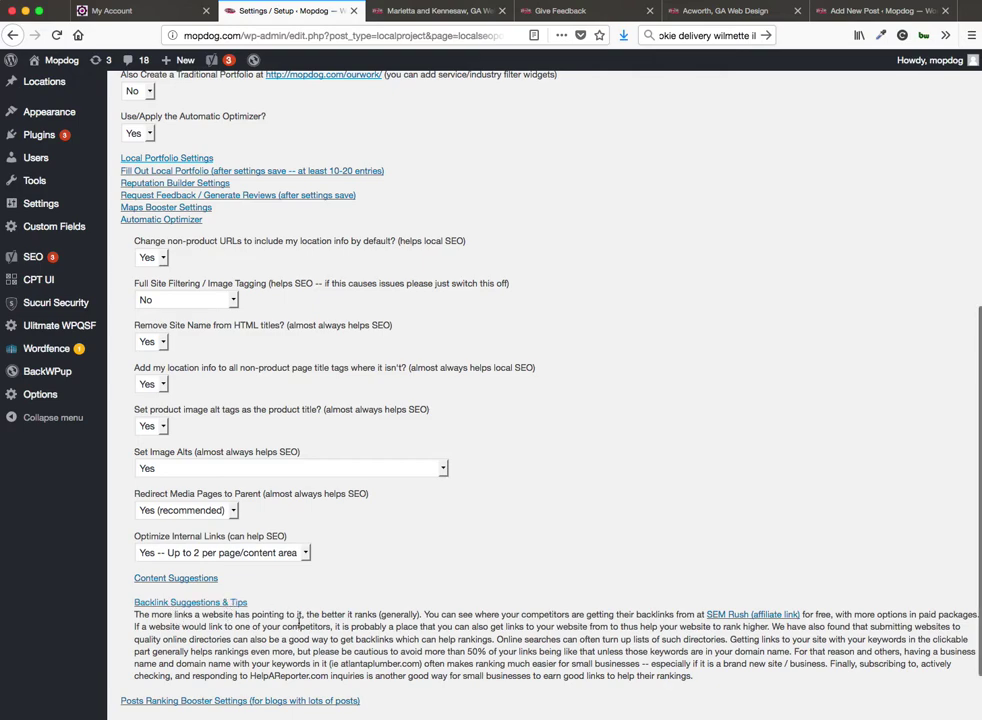
pyautogui.click(204, 602)
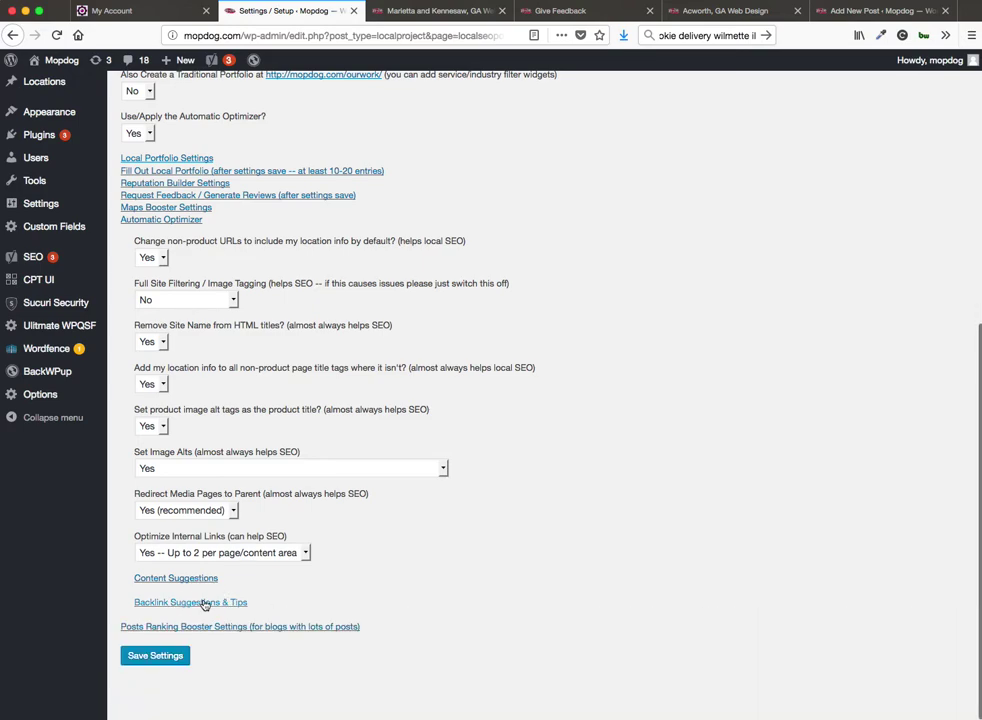
pyautogui.click(148, 221)
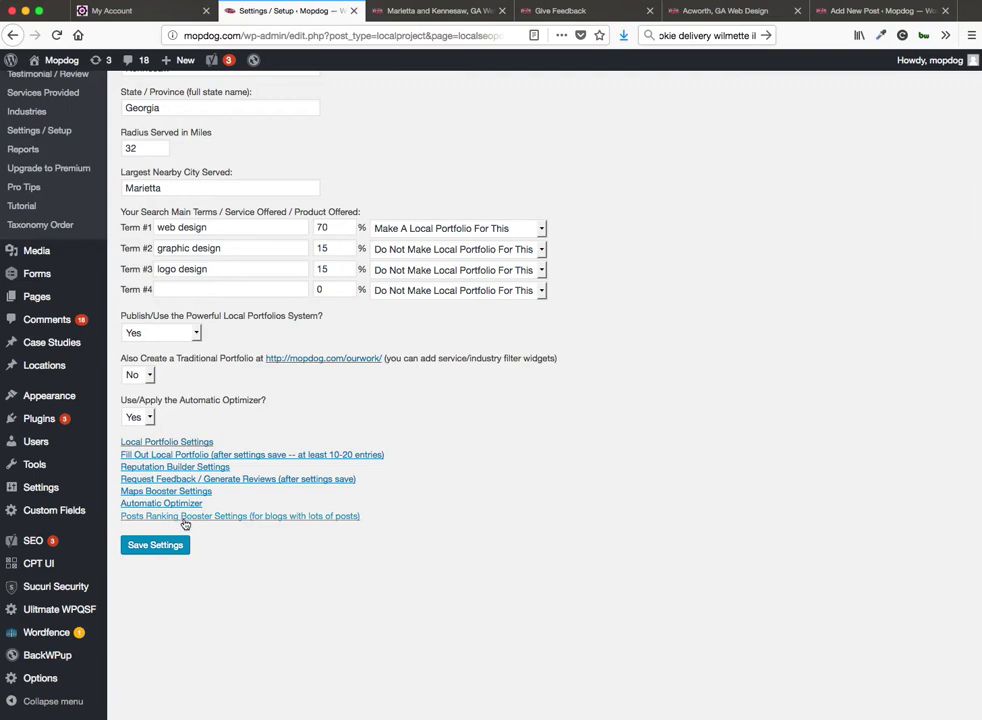
# Leave Posts Ranking Booster collapsed and open Appearance > Widgets in a new tab.
pyautogui.scroll(2, 202, 524)
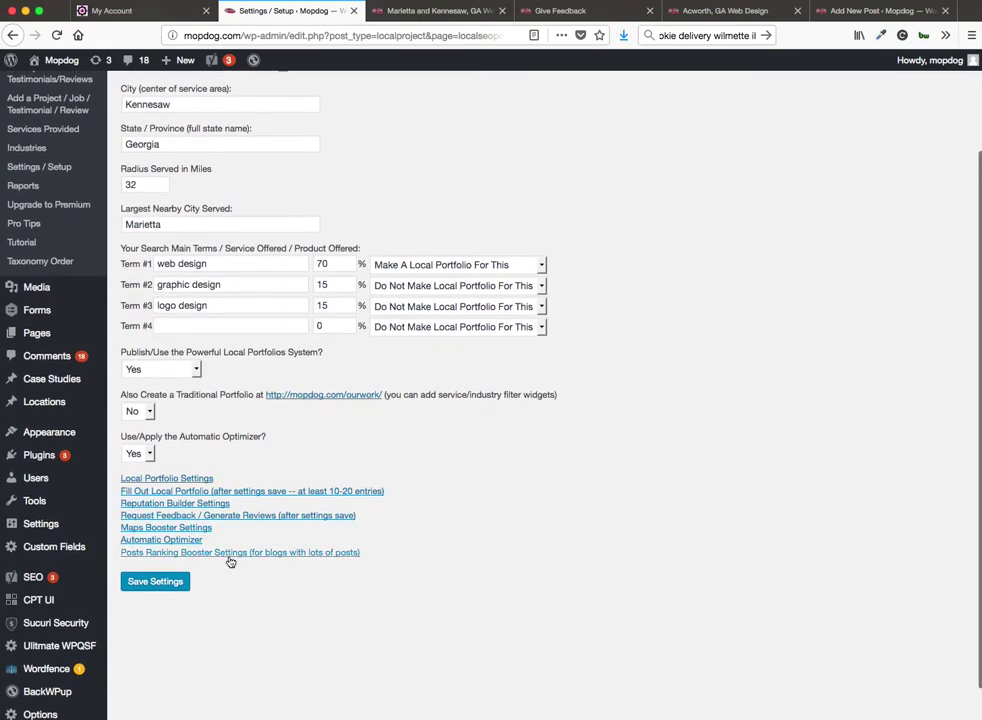
pyautogui.click(228, 552)
pyautogui.click(228, 552)
pyautogui.scroll(5, 260, 530)
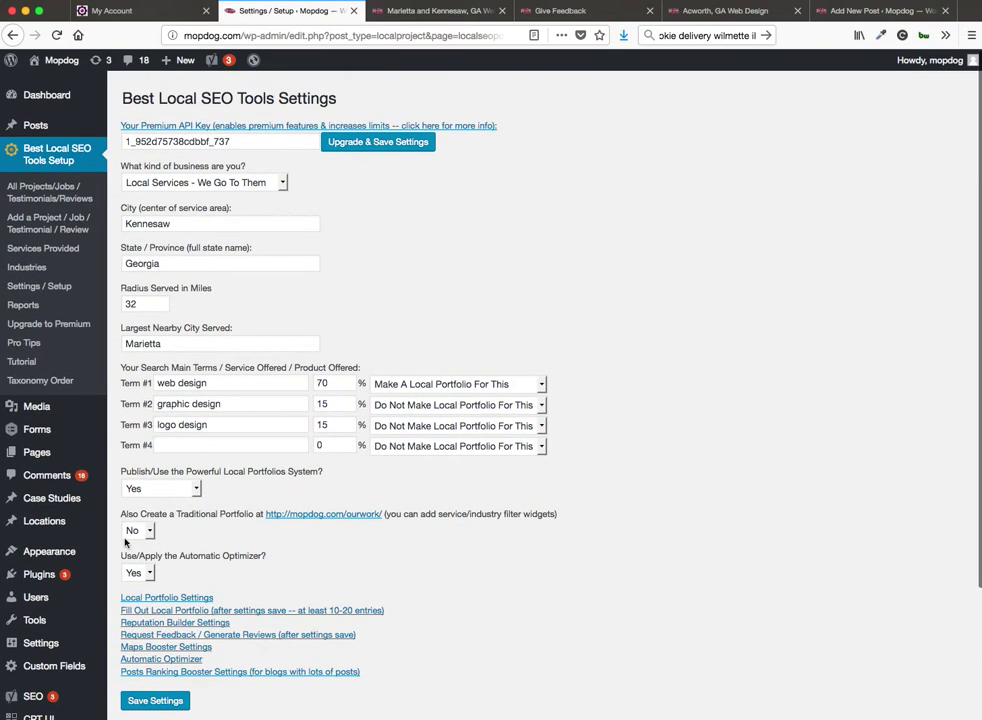
pyautogui.moveTo(85, 551)
pyautogui.keyDown('super'); pyautogui.click(133, 592); pyautogui.keyUp('super')
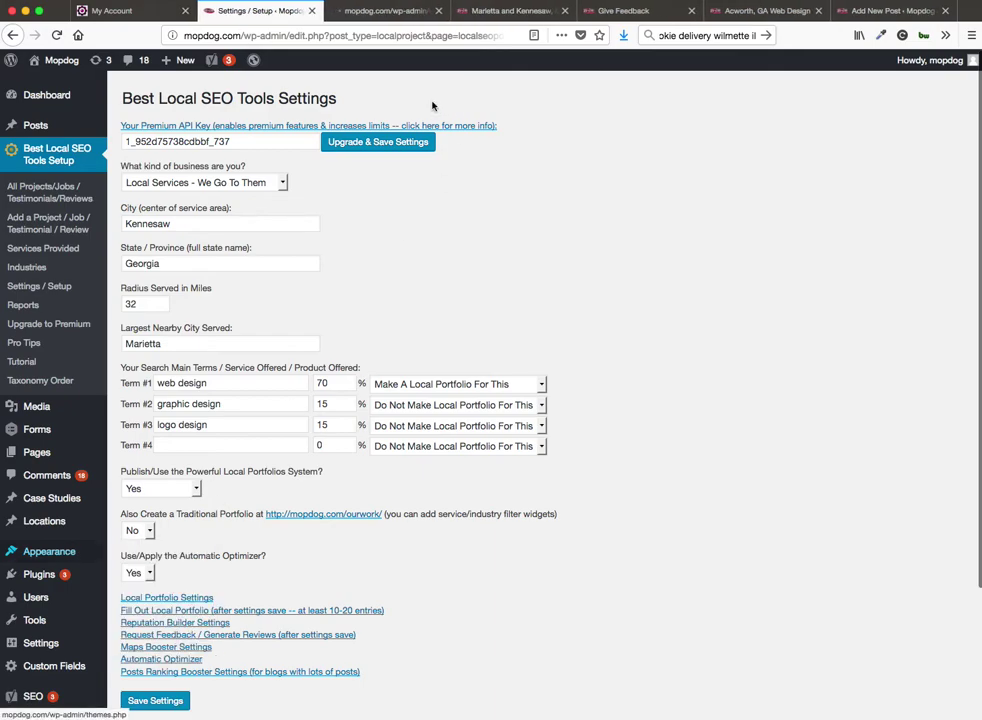
# Go to the Widgets page and search it for 'booster'.
pyautogui.click(390, 11)
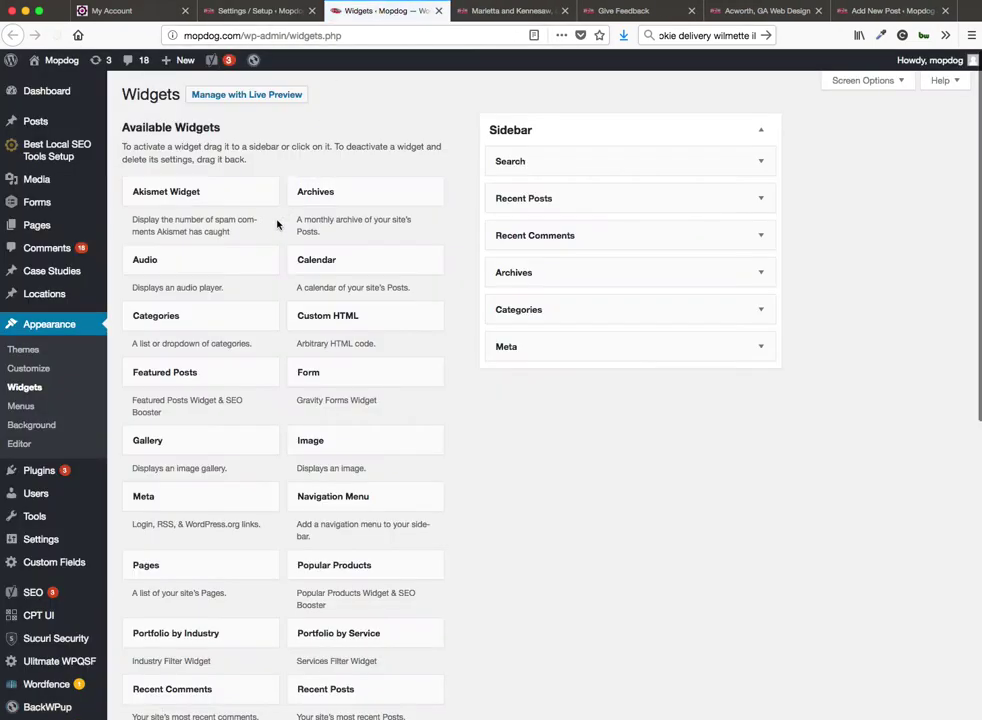
pyautogui.scroll(-3, 327, 344)
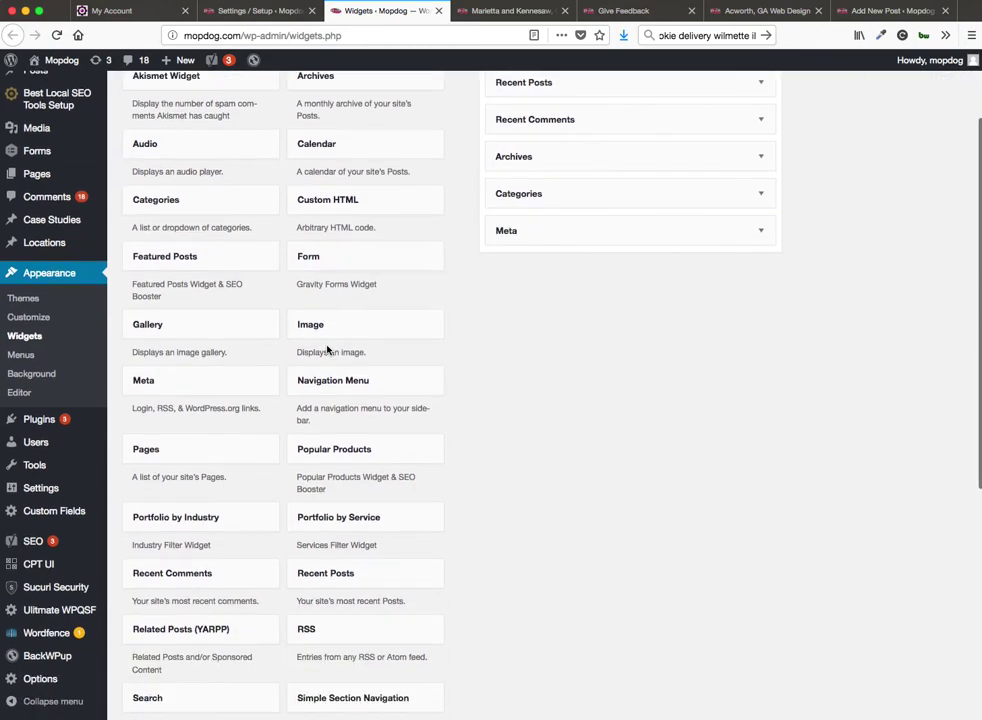
pyautogui.hotkey('ctrl', 'f')
pyautogui.write('booster')
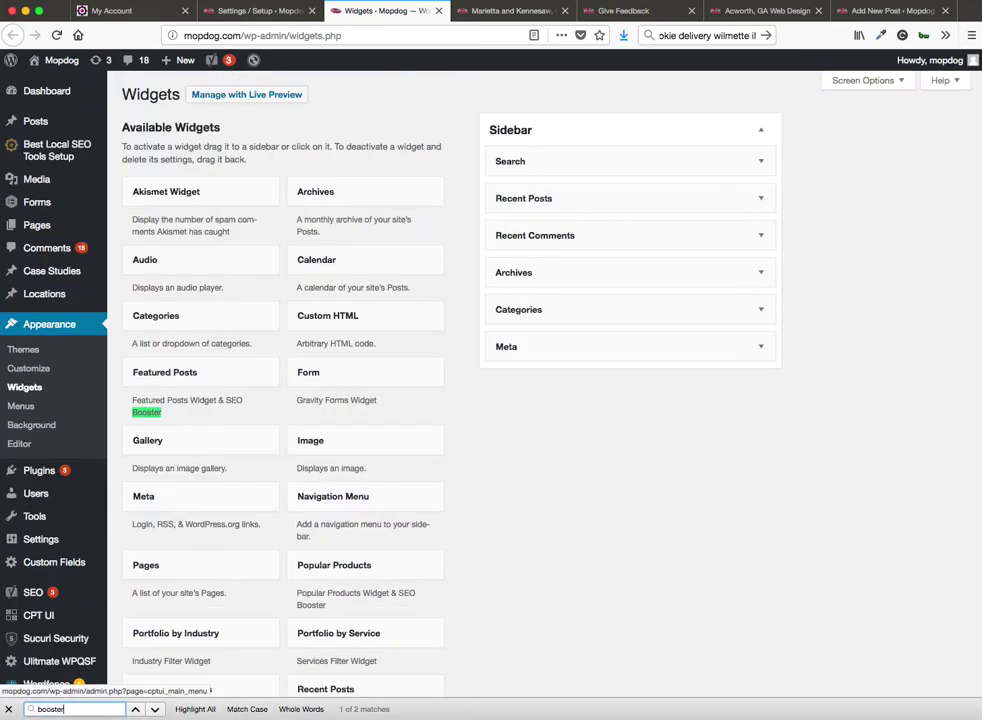
# Add the Featured Posts widget to the Sidebar, then delete it again.
pyautogui.moveTo(193, 375); pyautogui.dragTo(585, 380)
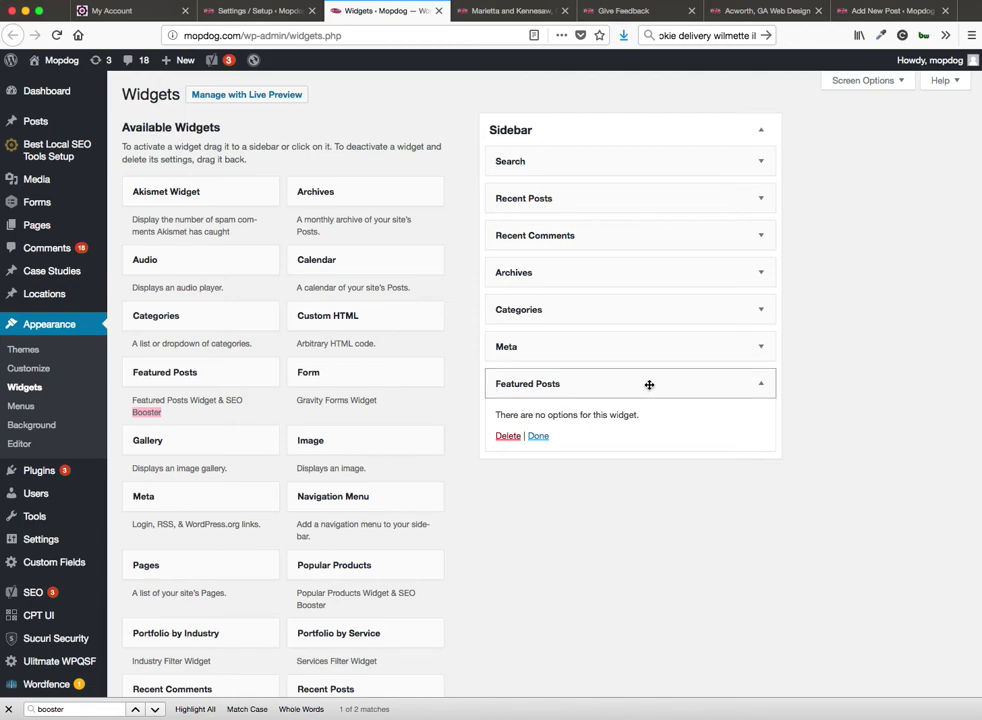
pyautogui.moveTo(649, 384); pyautogui.dragTo(815, 434)
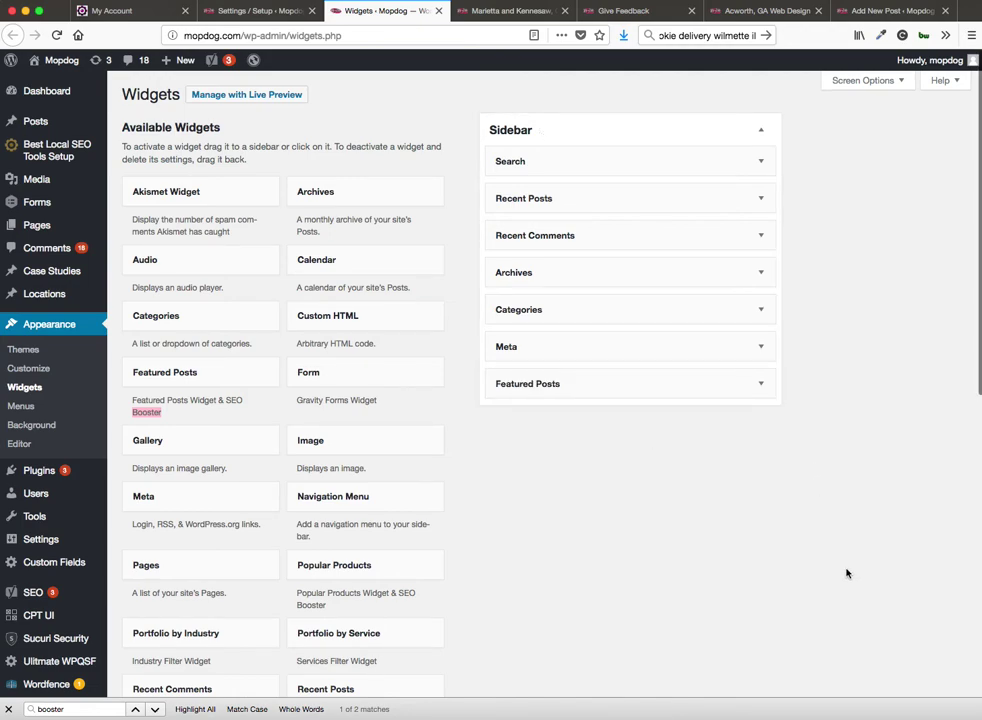
pyautogui.click(774, 393)
pyautogui.click(510, 436)
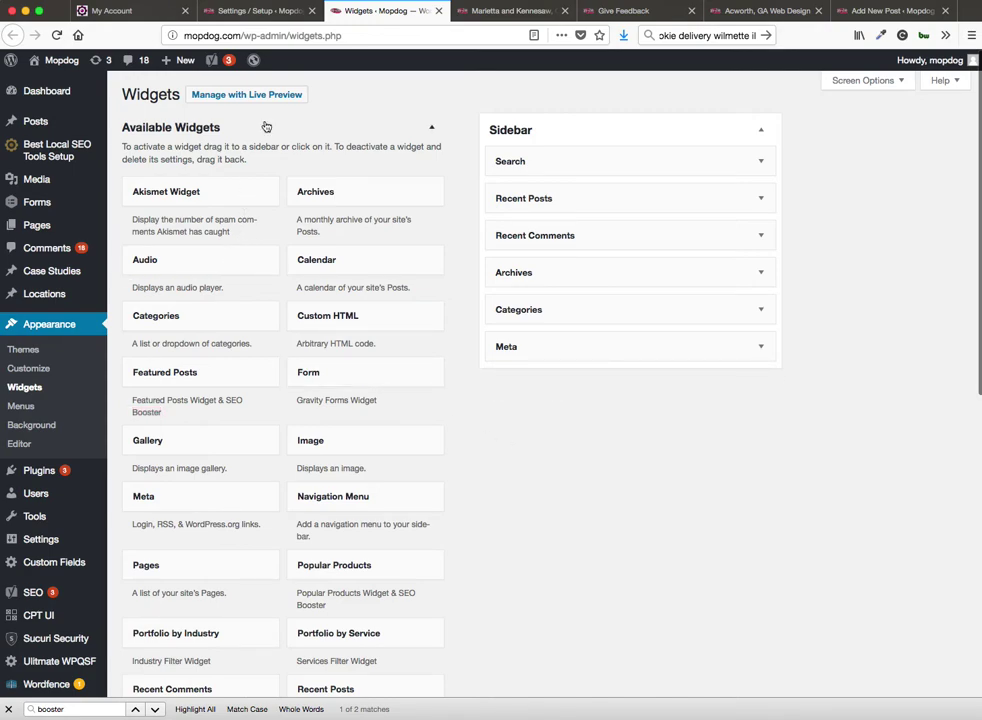